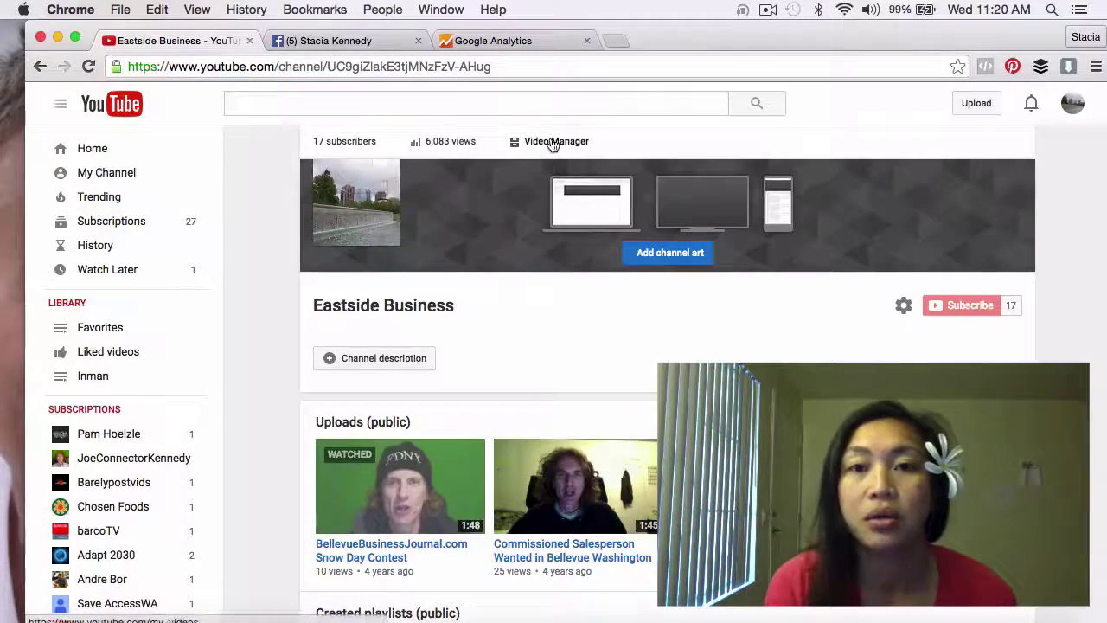
# Step: View the channel's Status and features list: Partner Verified, good standing, Monetization off
pyautogui.click(553, 143)
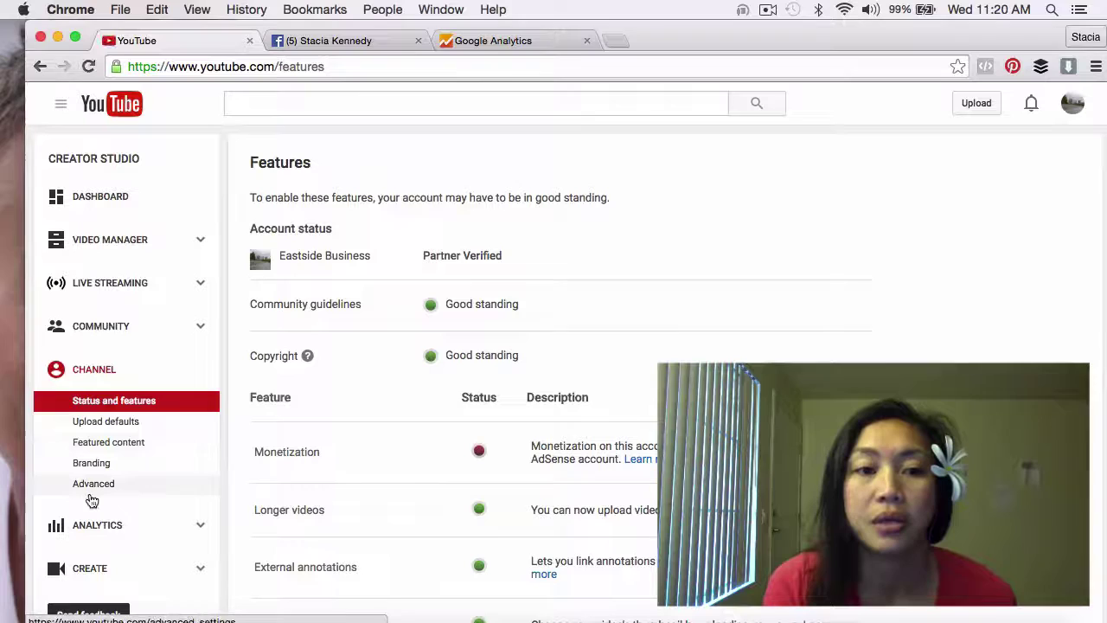
pyautogui.click(92, 487)
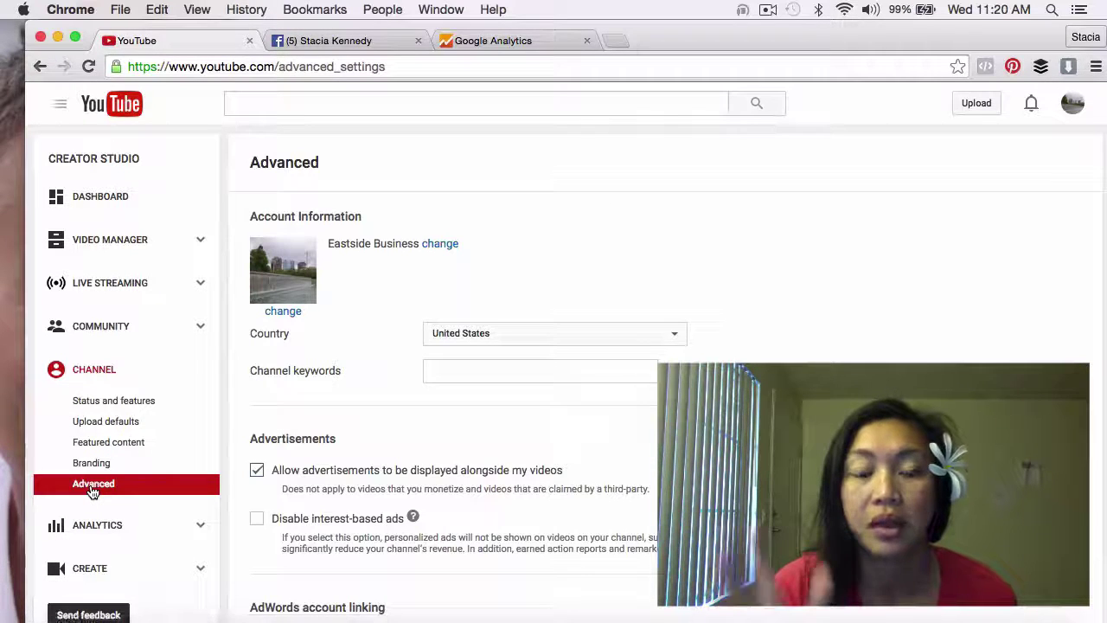
pyautogui.click(140, 400)
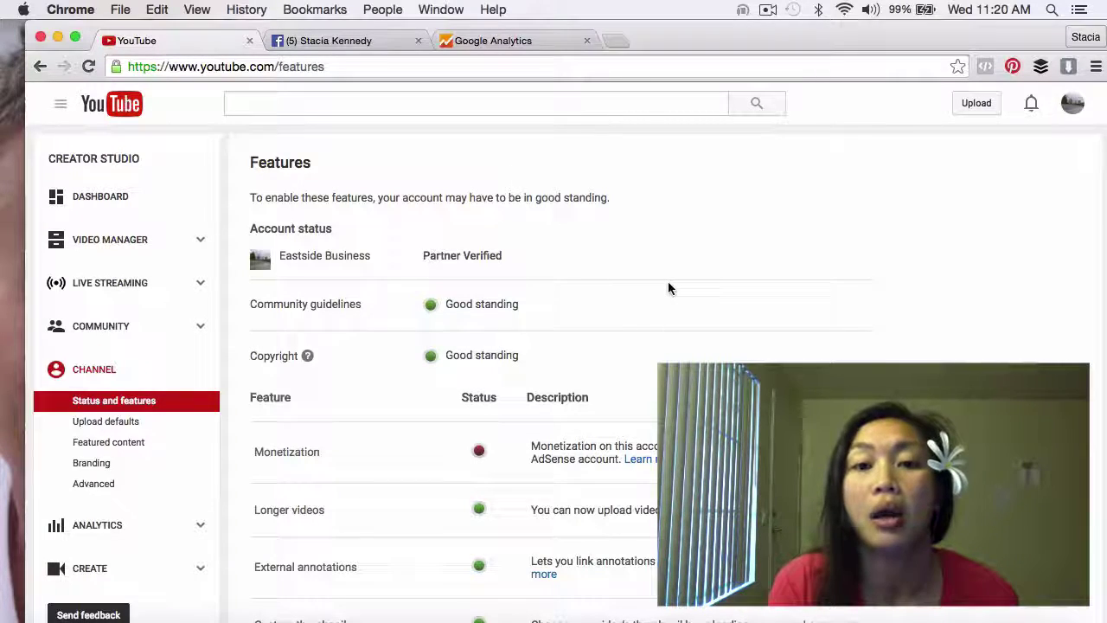
pyautogui.scroll(-1, 668, 281)
pyautogui.scroll(-8, 571, 346)
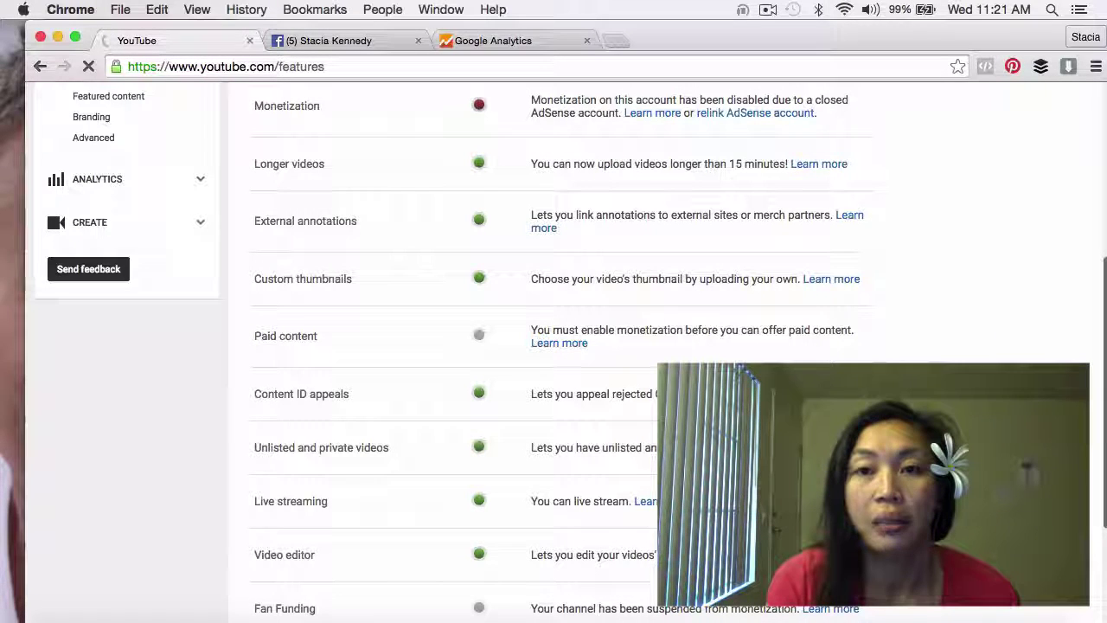
pyautogui.scroll(1, 892, 131)
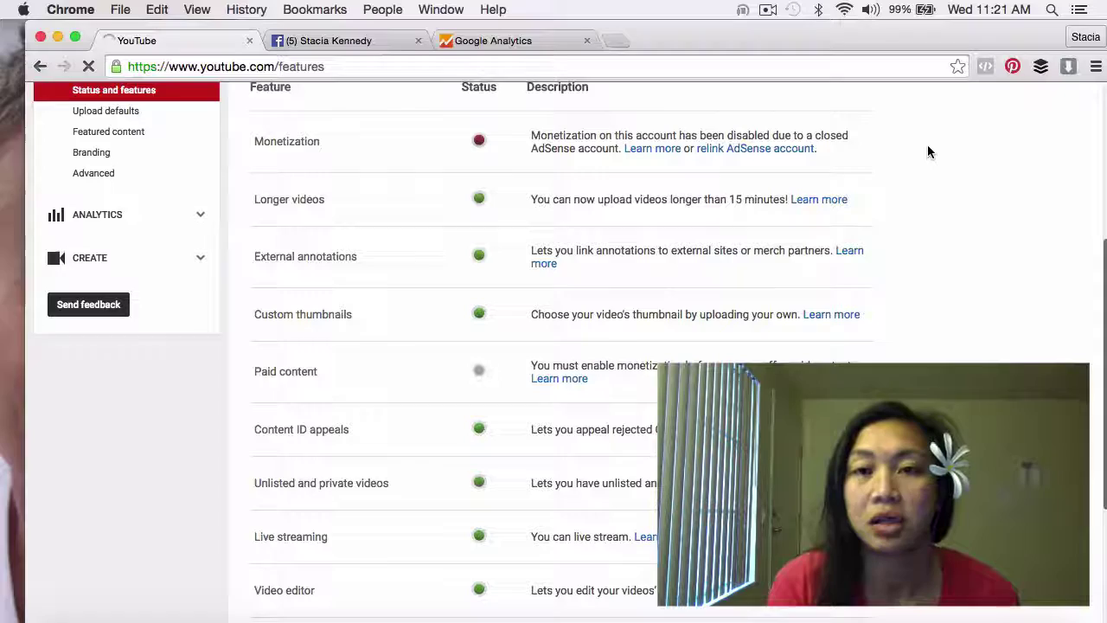
pyautogui.scroll(6, 927, 152)
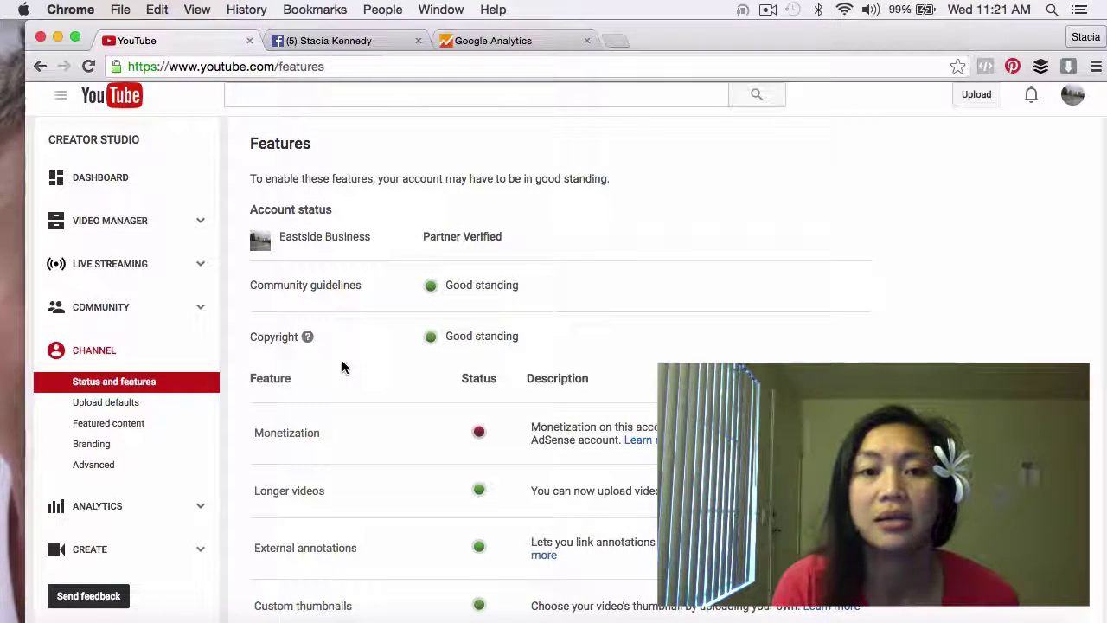
# Step: Add bellevuebusinessjournal.com as the channel's associated website under Advanced settings
pyautogui.click(99, 467)
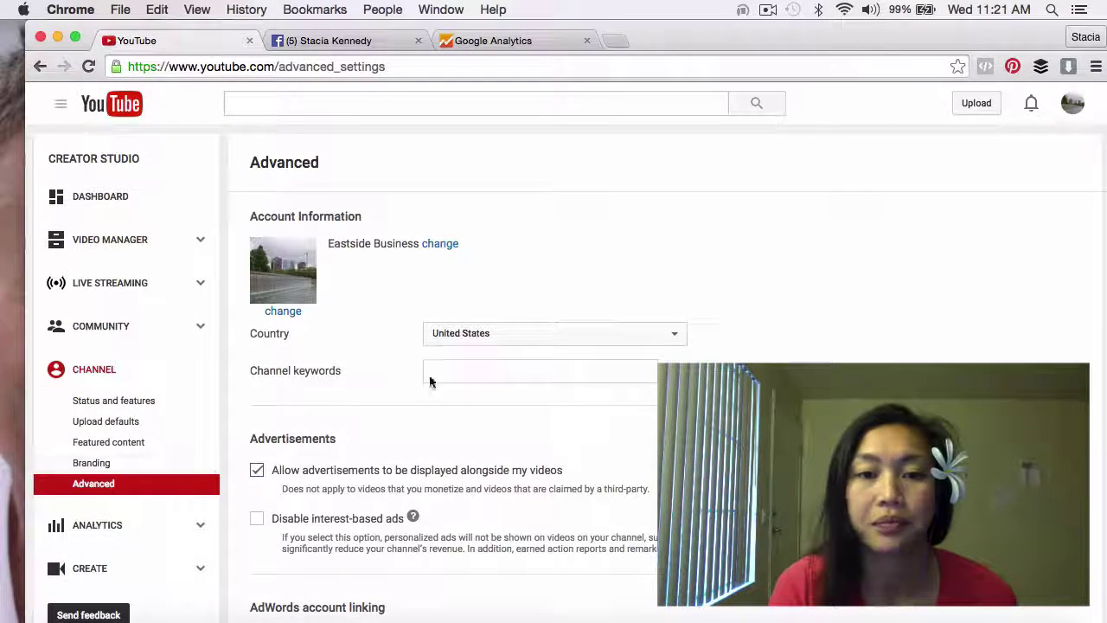
pyautogui.scroll(-4, 457, 366)
pyautogui.scroll(-6, 457, 366)
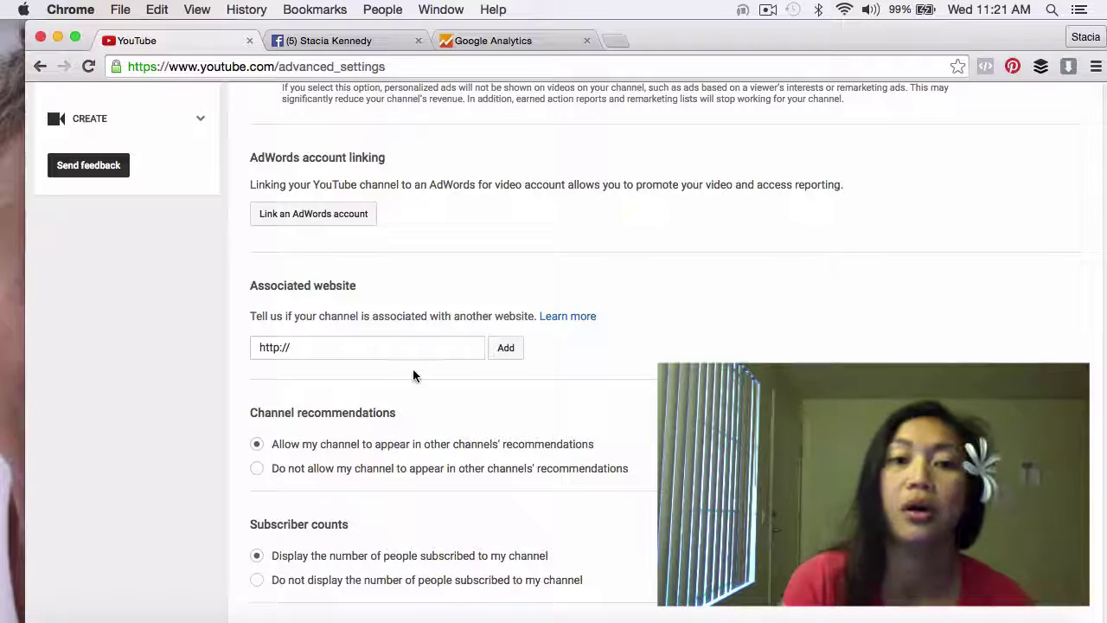
pyautogui.click(350, 347)
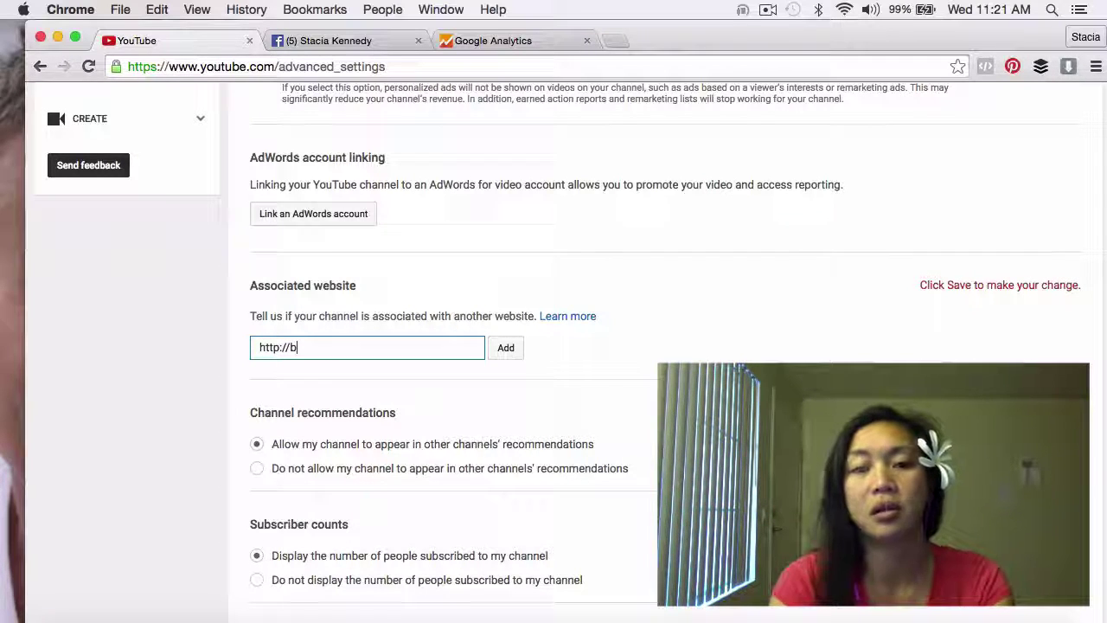
pyautogui.write('bu')
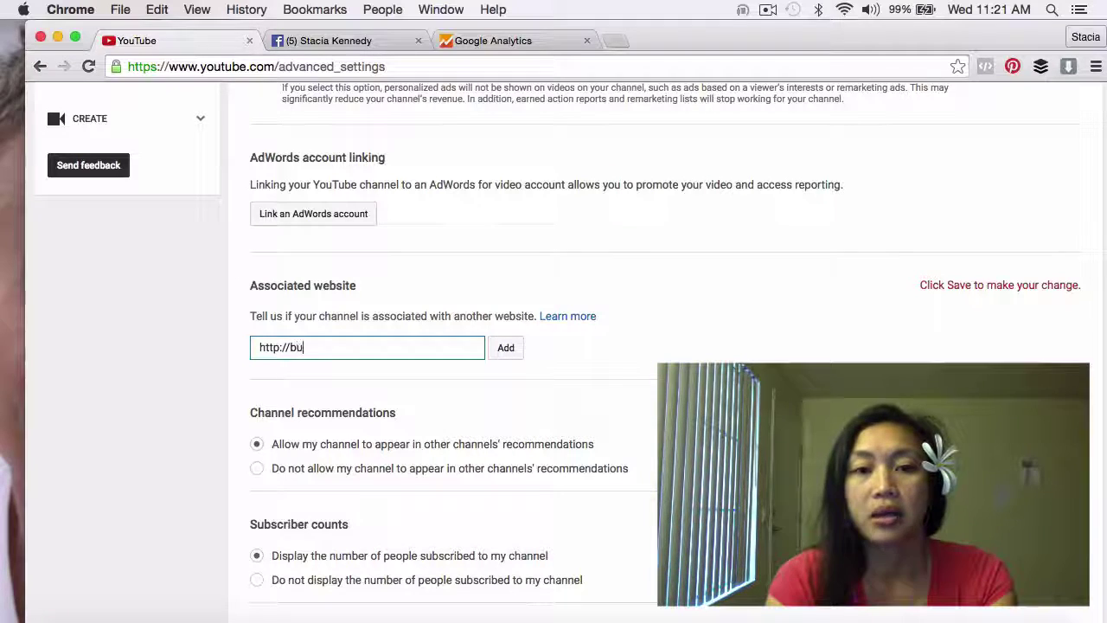
pyautogui.press('BackSpace')
pyautogui.write('ellev')
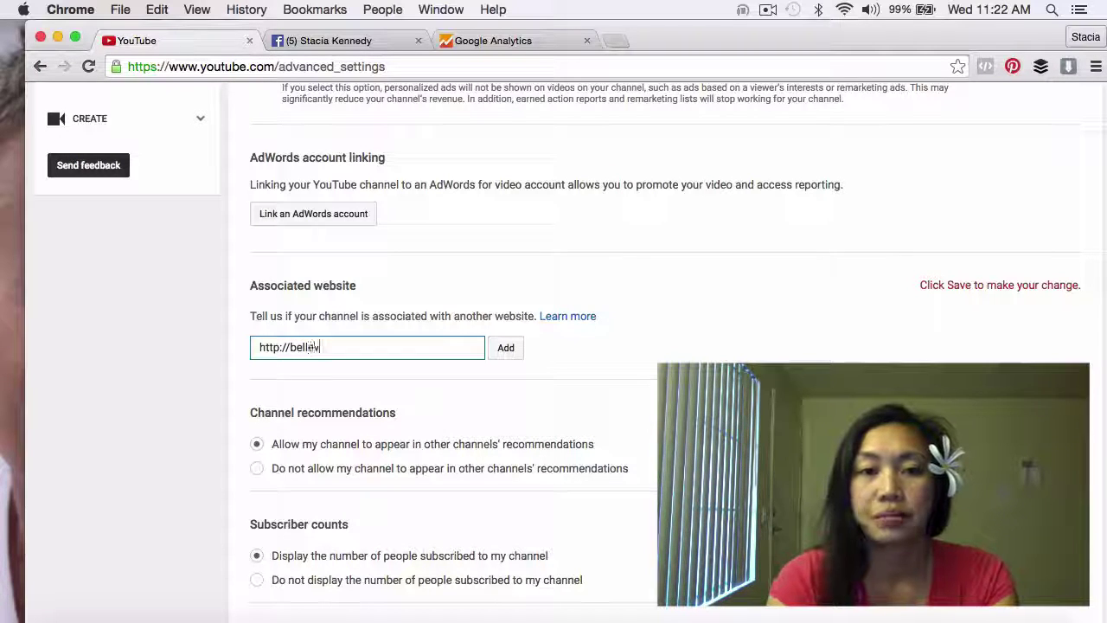
pyautogui.write('uebusinessjou')
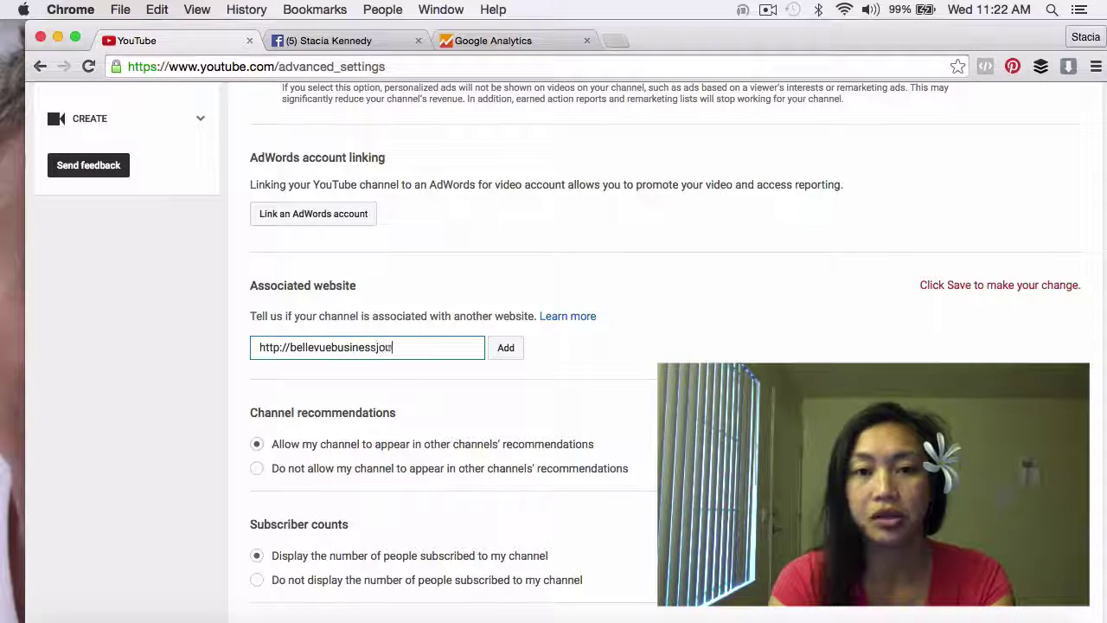
pyautogui.write('rnal.com')
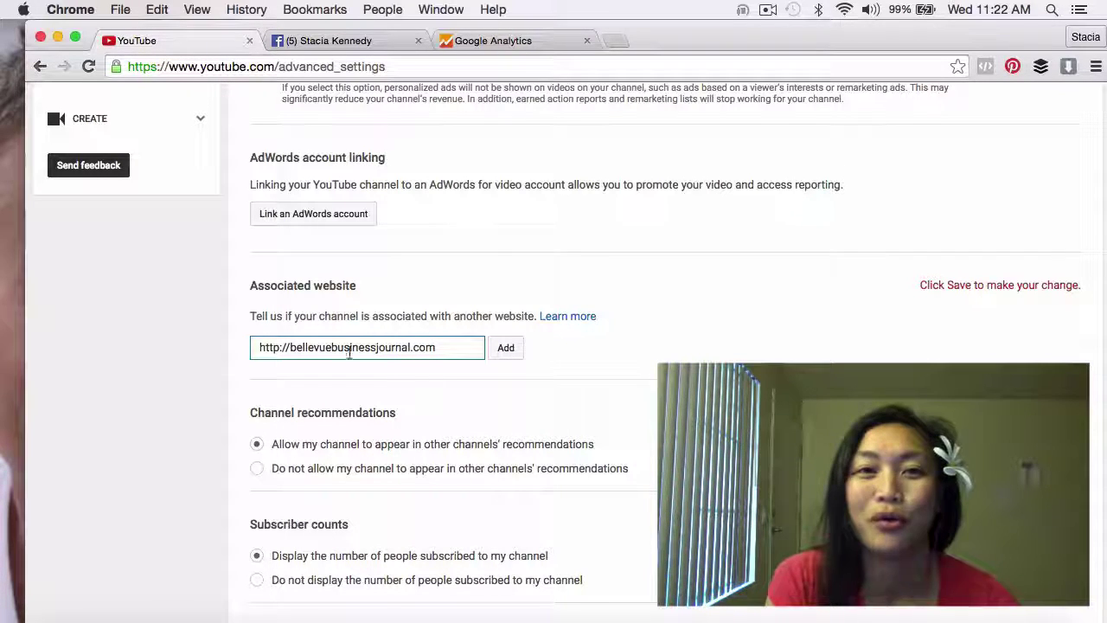
pyautogui.click(507, 355)
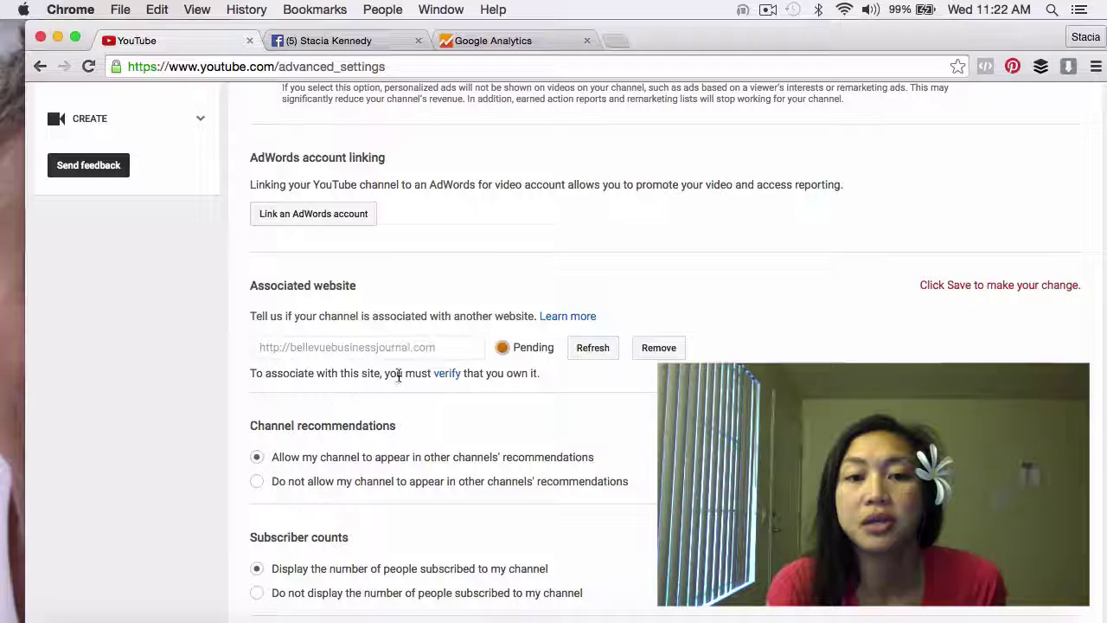
# Step: Start site verification and show the Alternate methods list, including HTML tag and Google Analytics
pyautogui.click(446, 373)
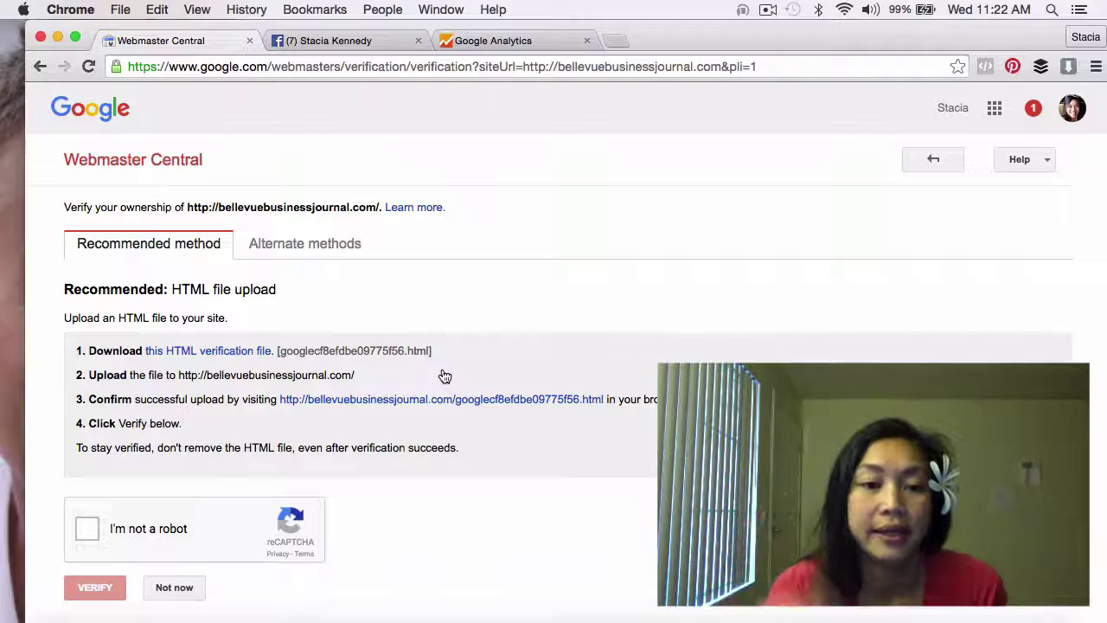
pyautogui.click(351, 247)
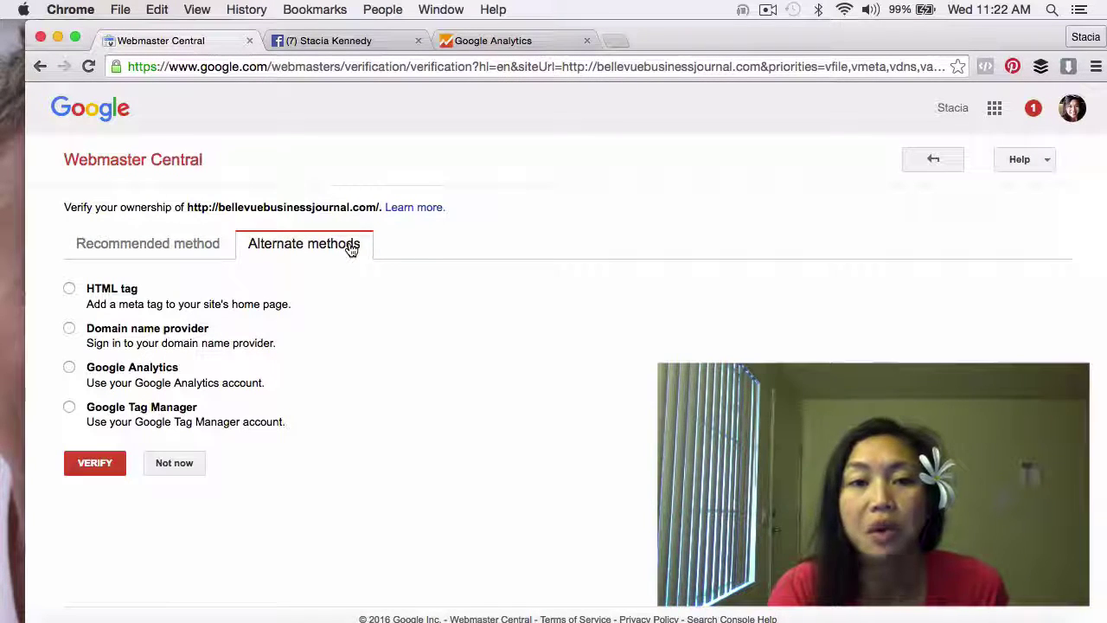
pyautogui.click(198, 250)
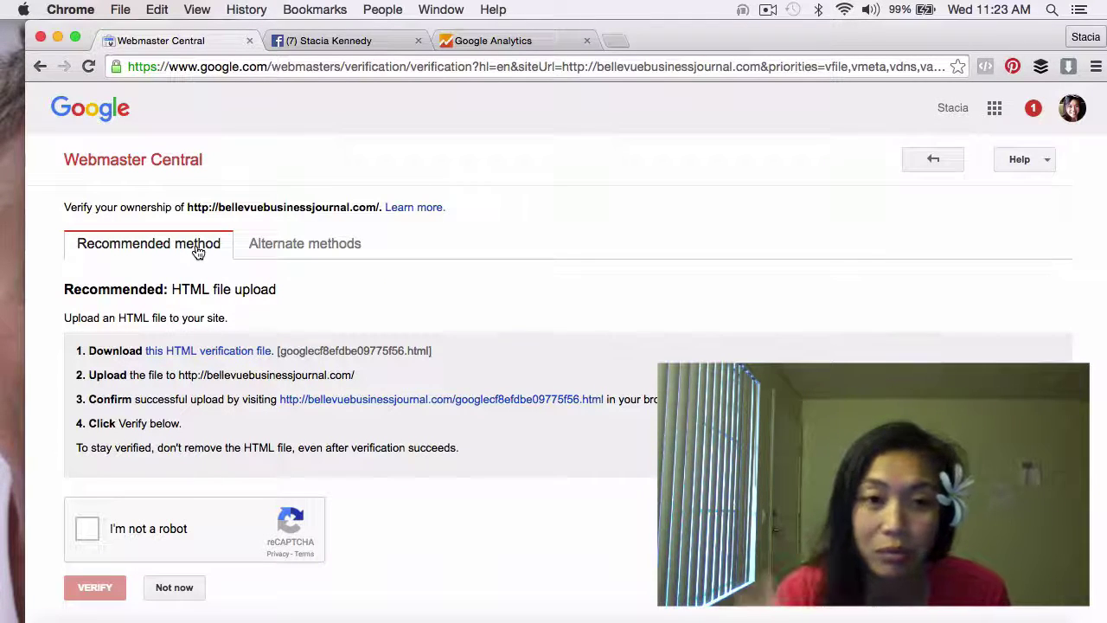
pyautogui.click(295, 249)
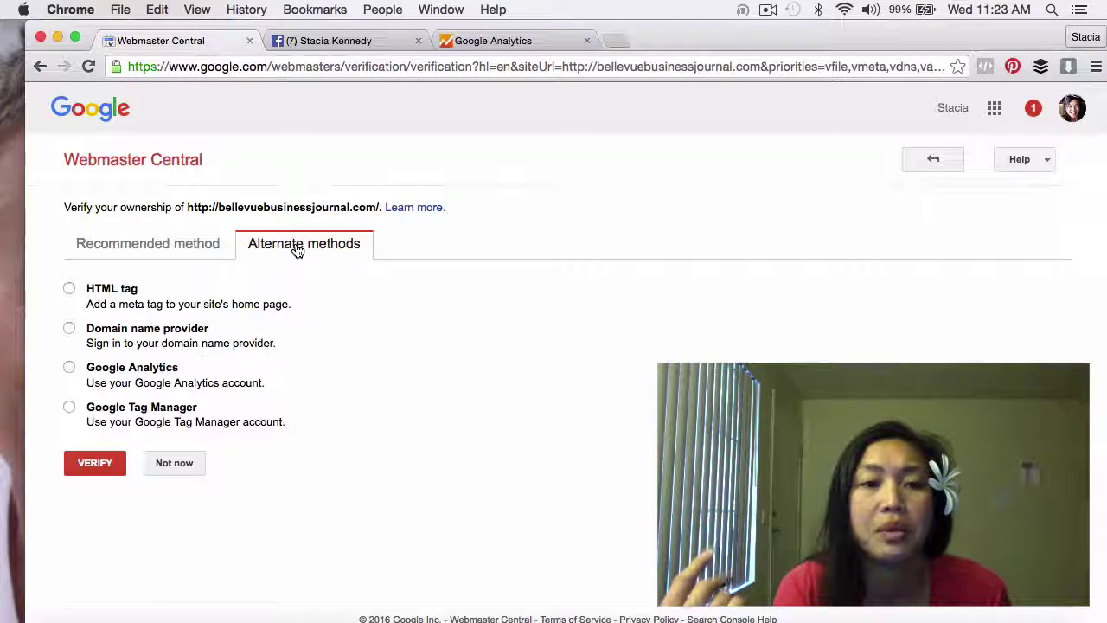
# Step: Verify ownership of bellevuebusinessjournal.com using the Google Analytics method
pyautogui.click(69, 369)
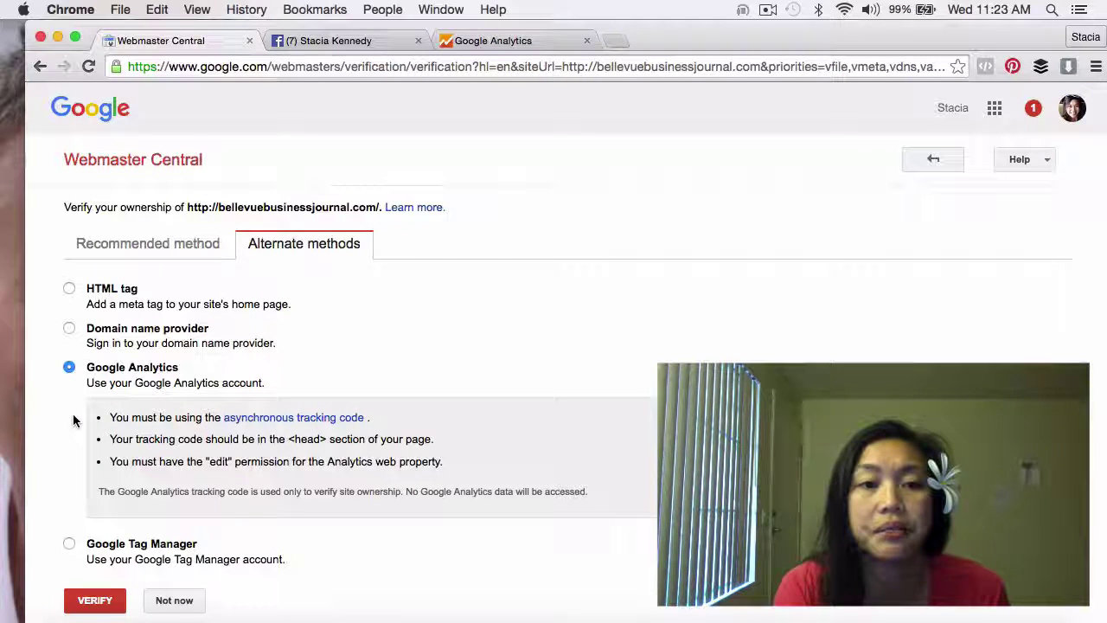
pyautogui.scroll(-2, 75, 424)
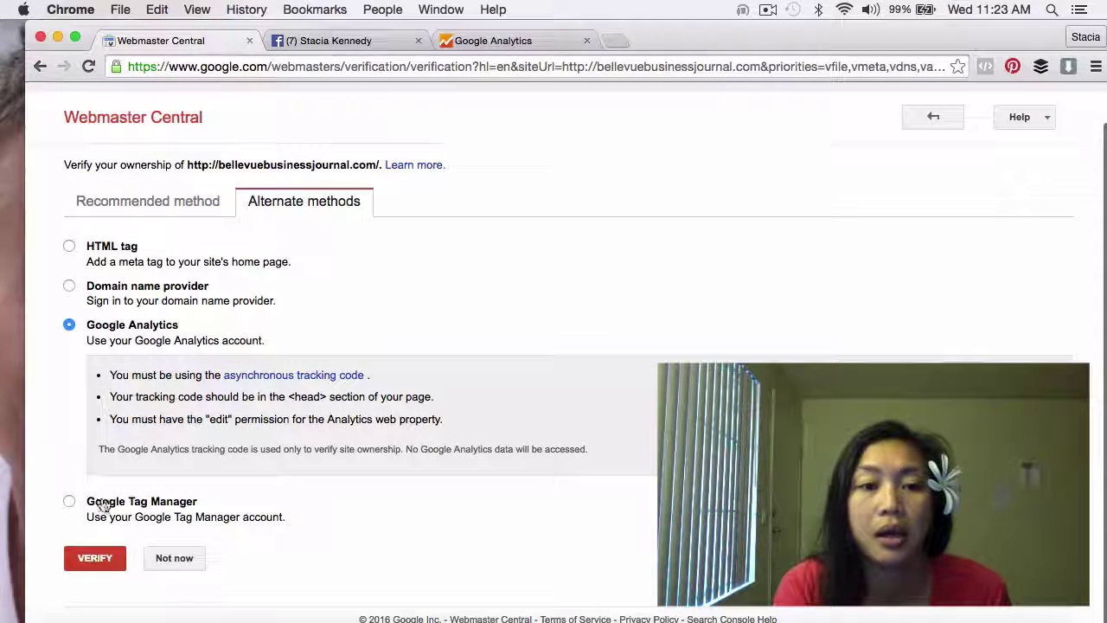
pyautogui.click(93, 557)
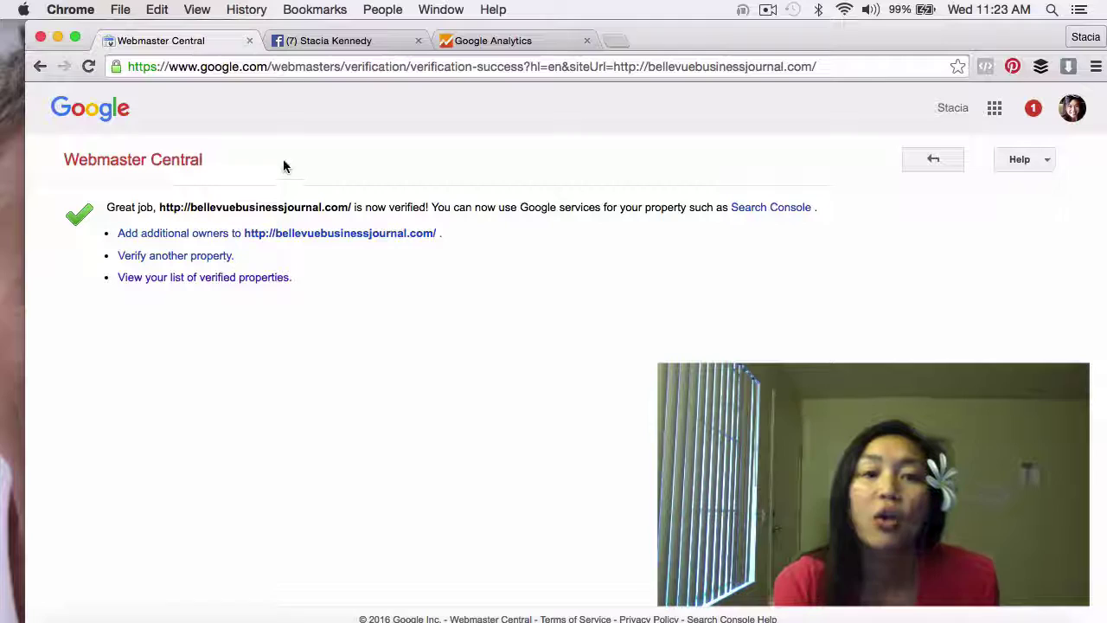
# Step: Return to YouTube to show the Video Manager list of the channel's 61 videos
pyautogui.click(39, 66)
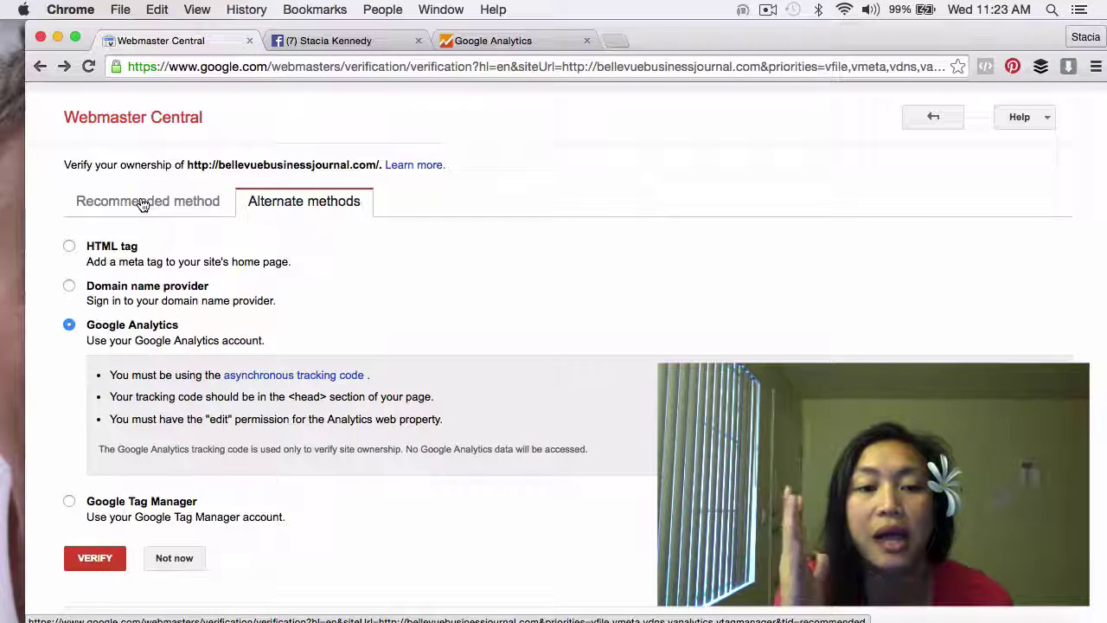
pyautogui.click(488, 67)
pyautogui.write('you')
pyautogui.press('Return')
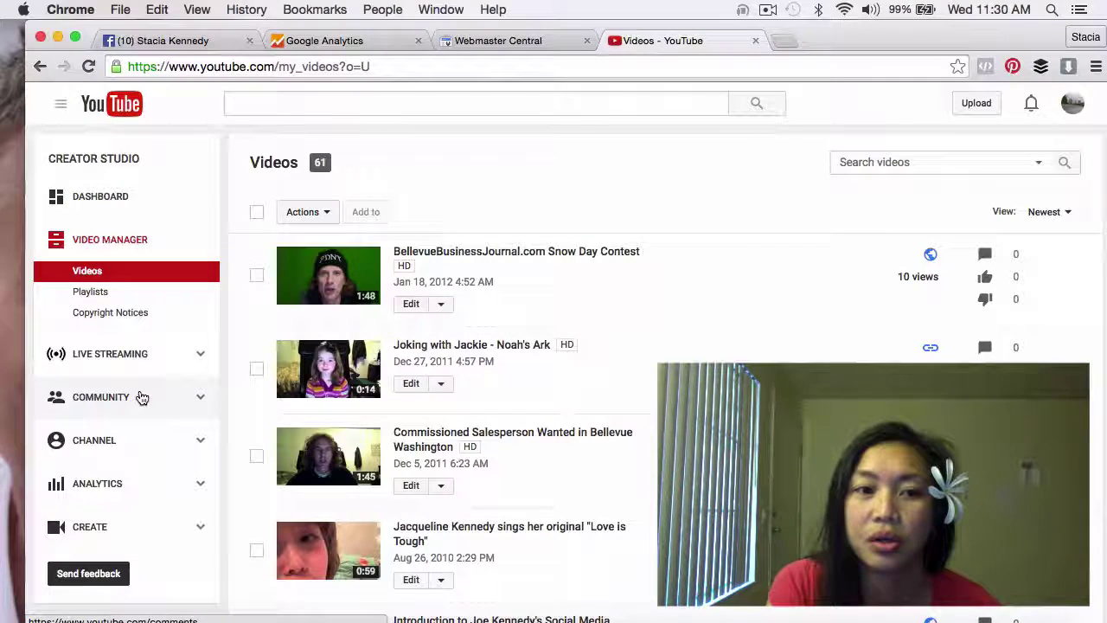
# Step: Save the Advanced channel settings with bellevuebusinessjournal.com showing Success as associated website
pyautogui.click(125, 445)
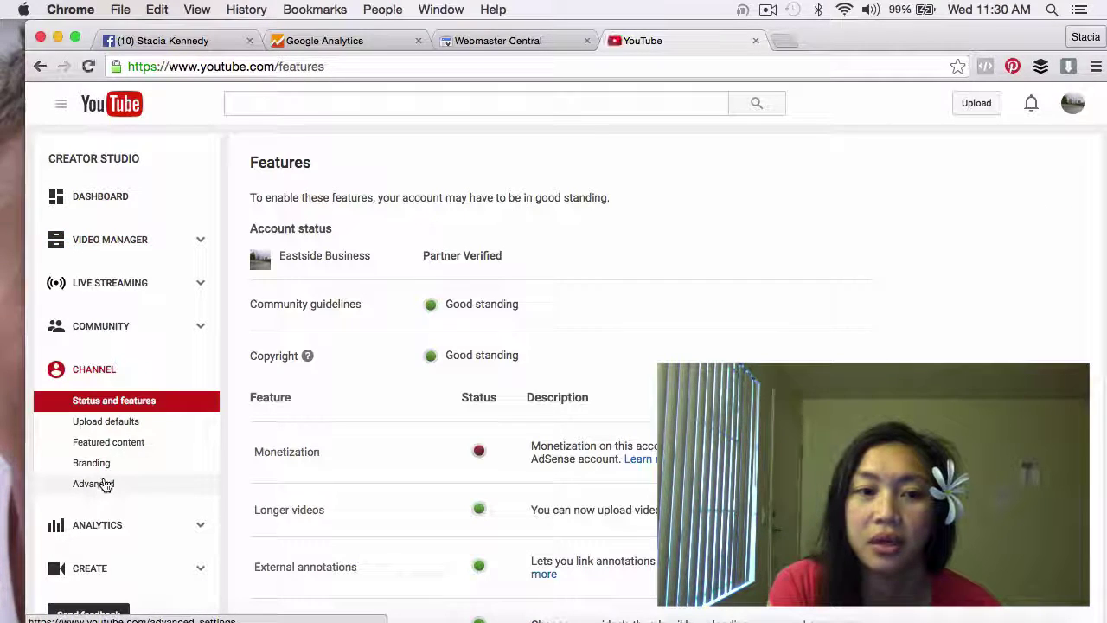
pyautogui.click(103, 484)
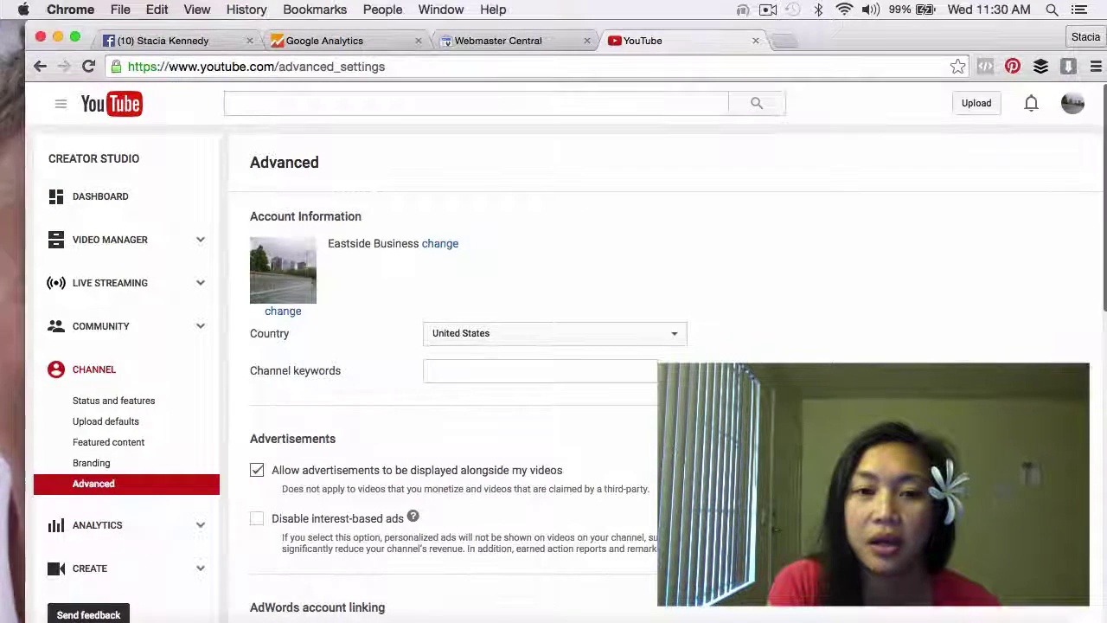
pyautogui.scroll(-1, 367, 422)
pyautogui.scroll(-7, 553, 346)
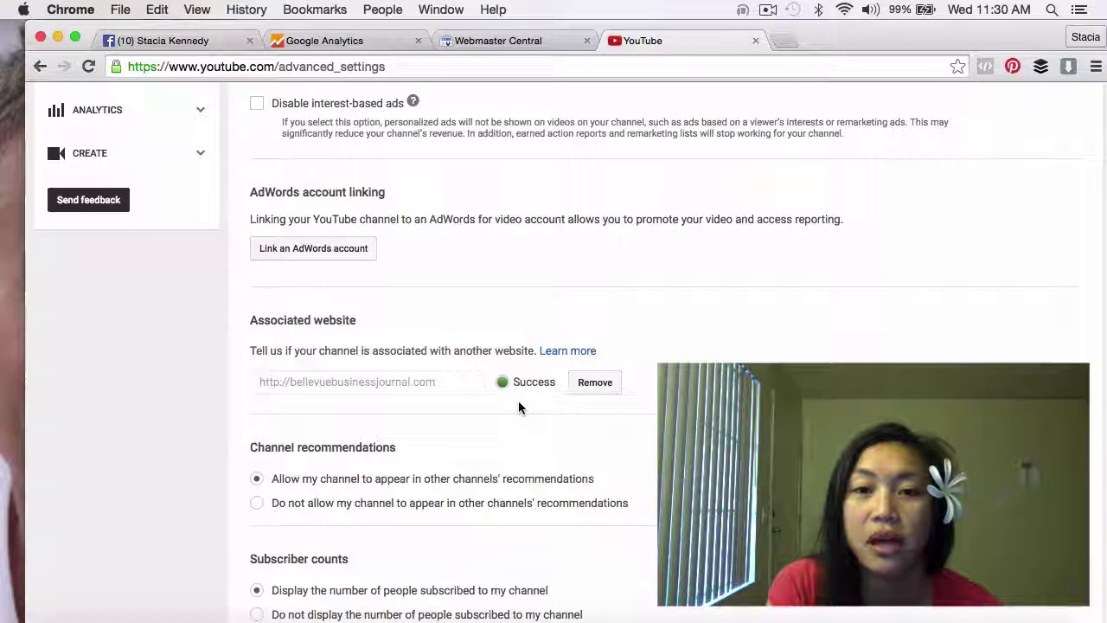
pyautogui.scroll(-3, 518, 401)
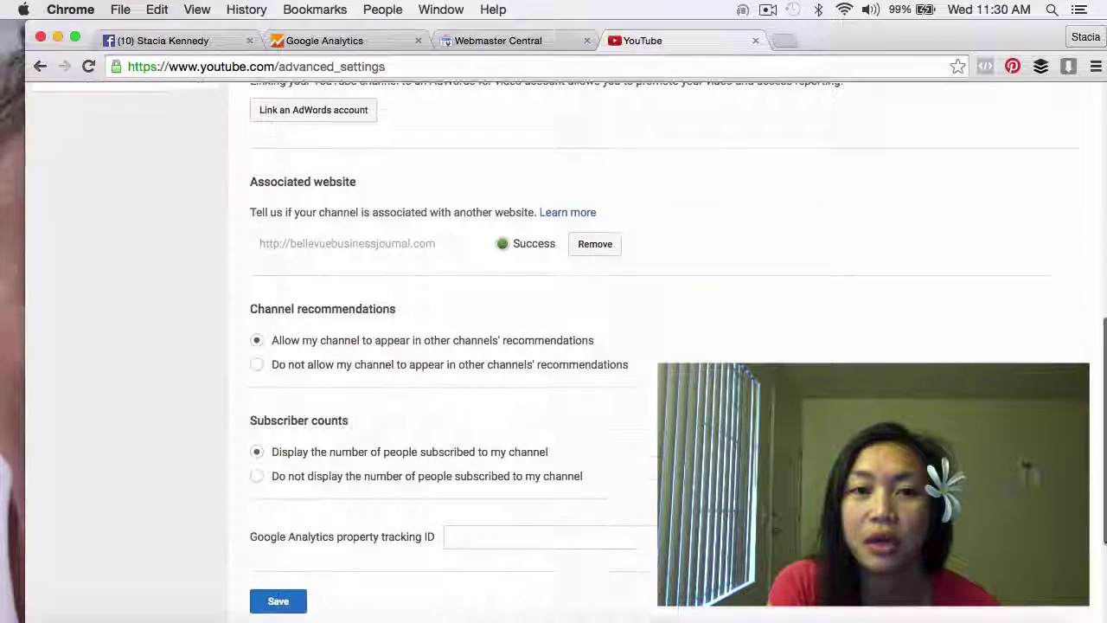
pyautogui.scroll(-3, 518, 400)
pyautogui.click(277, 442)
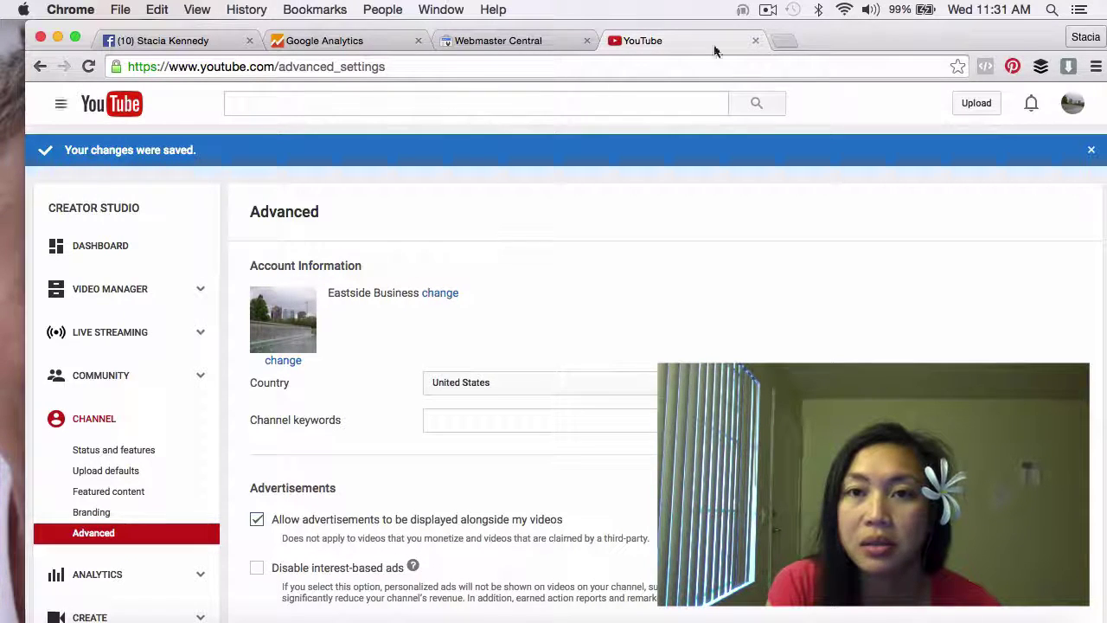
# Step: Log in at bellevuebusinessjournal.com/wp-admin in a new tab, then back out of the Wordfence lockout
pyautogui.click(783, 41)
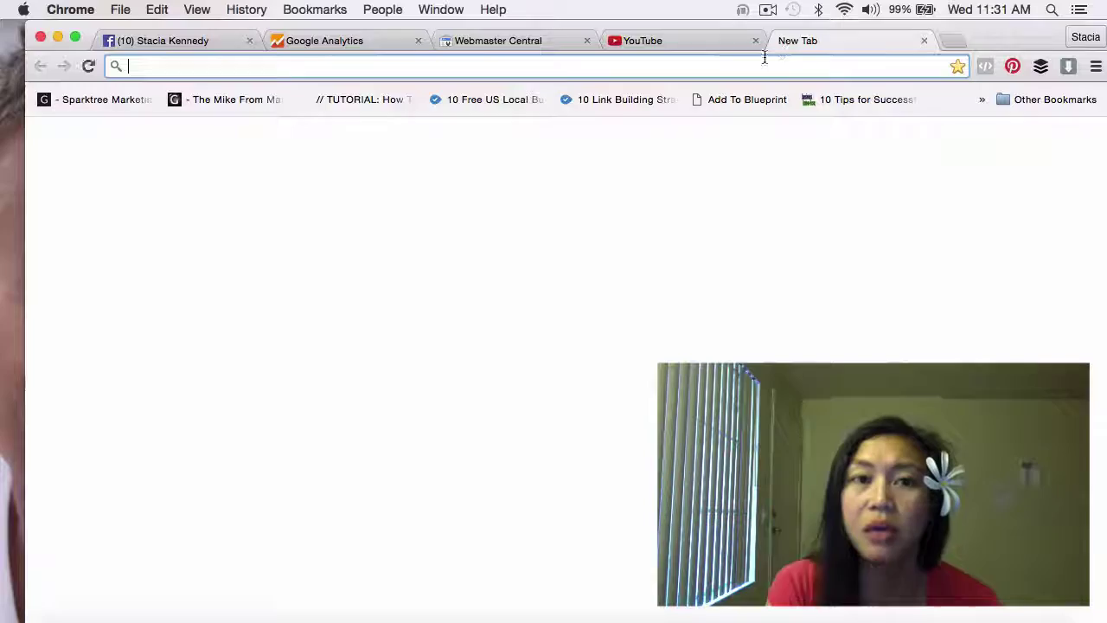
pyautogui.write('bellevue')
pyautogui.press('Right')
pyautogui.write('/wp')
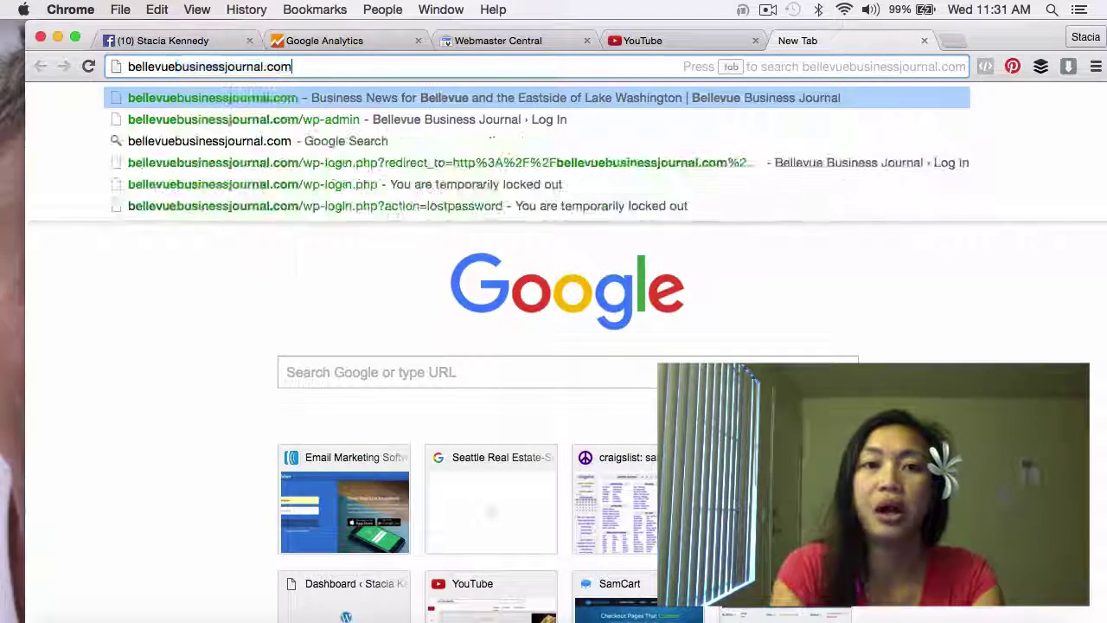
pyautogui.write('-admin')
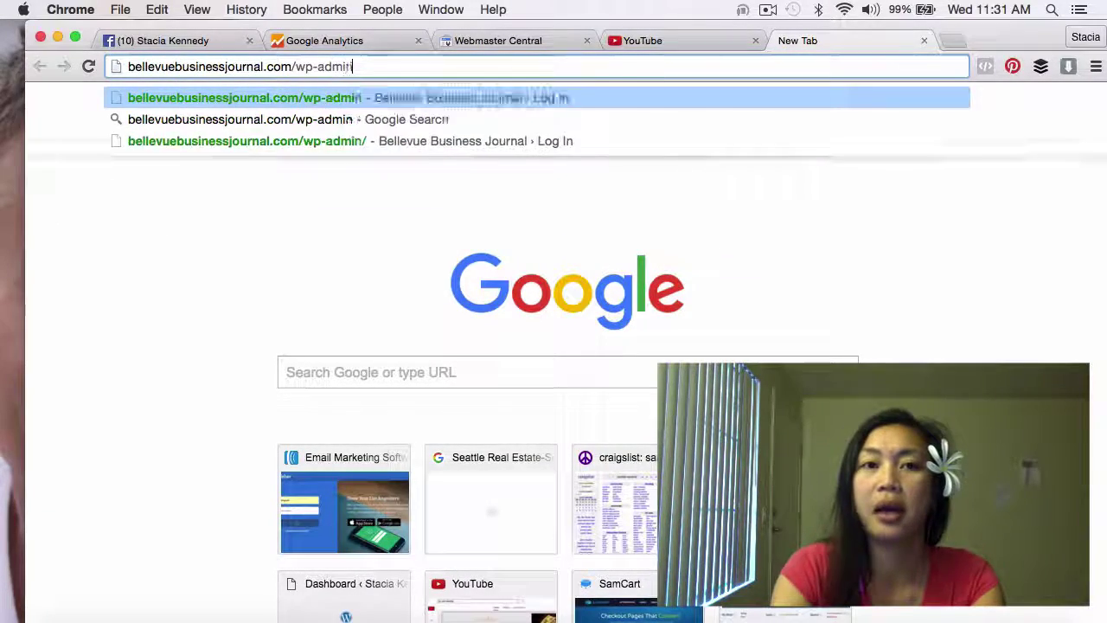
pyautogui.press('Return')
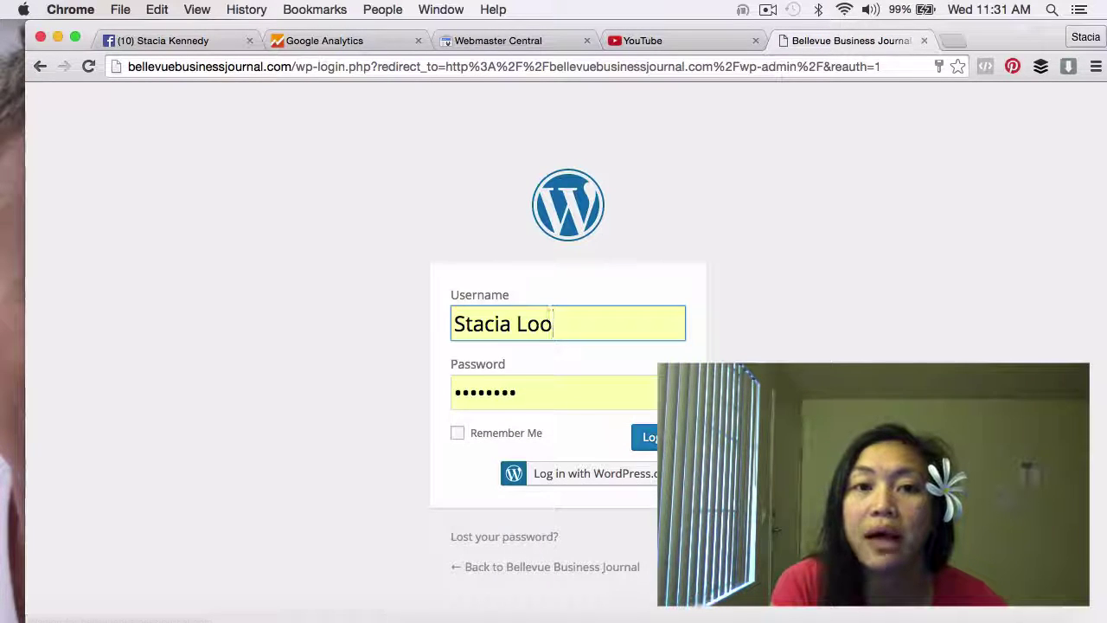
pyautogui.press('Return')
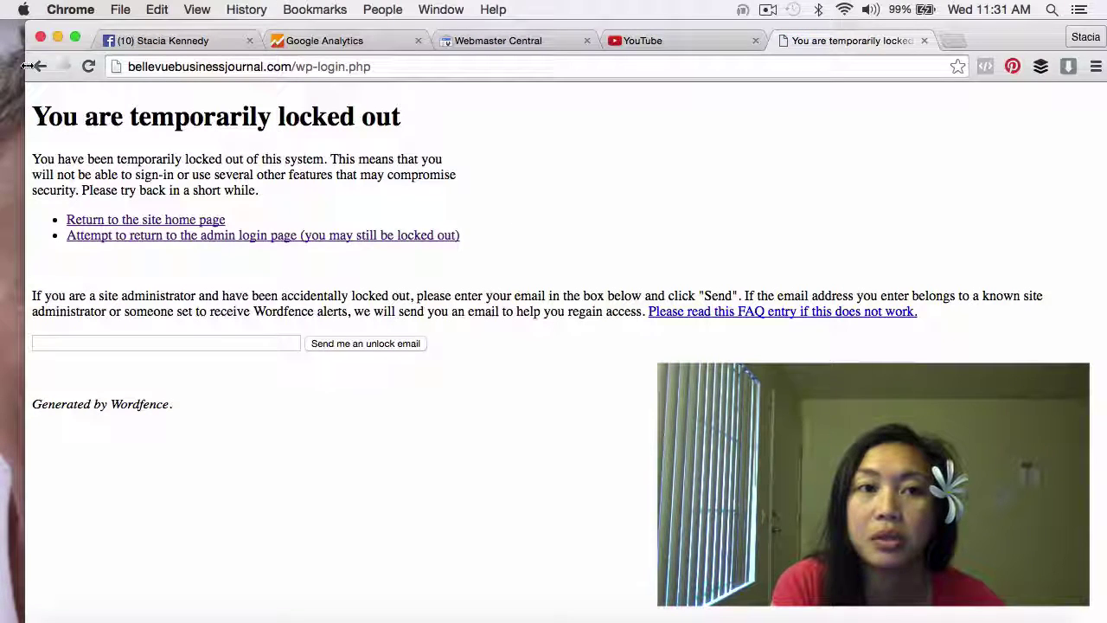
pyautogui.click(38, 66)
# Step: Load a different WordPress site's /wp-admin dashboard in the former login tab
pyautogui.click(687, 40)
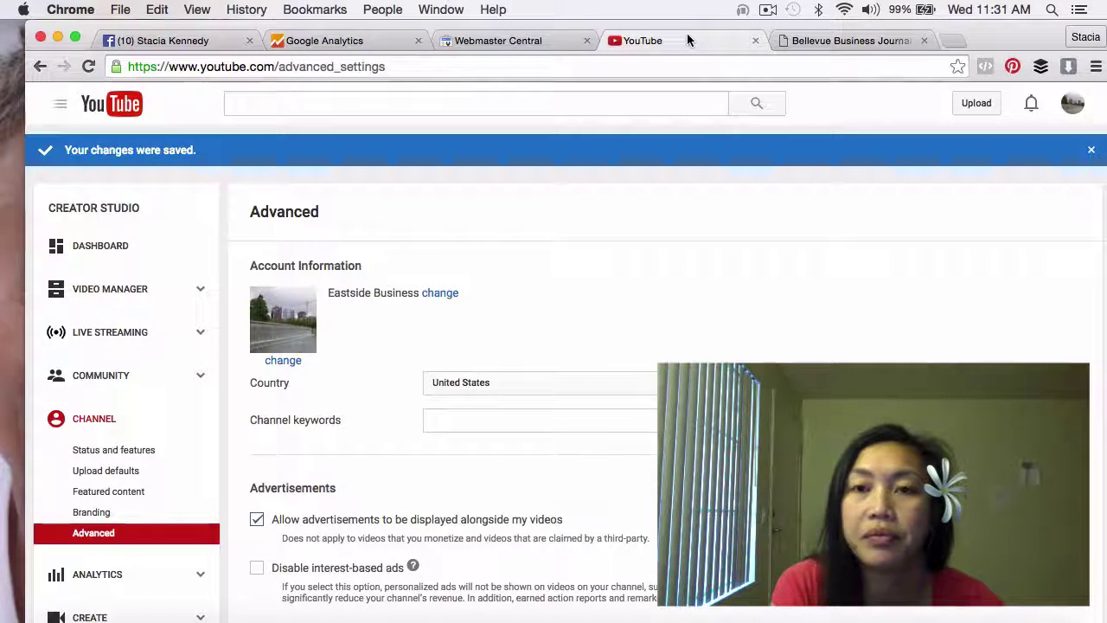
pyautogui.click(827, 42)
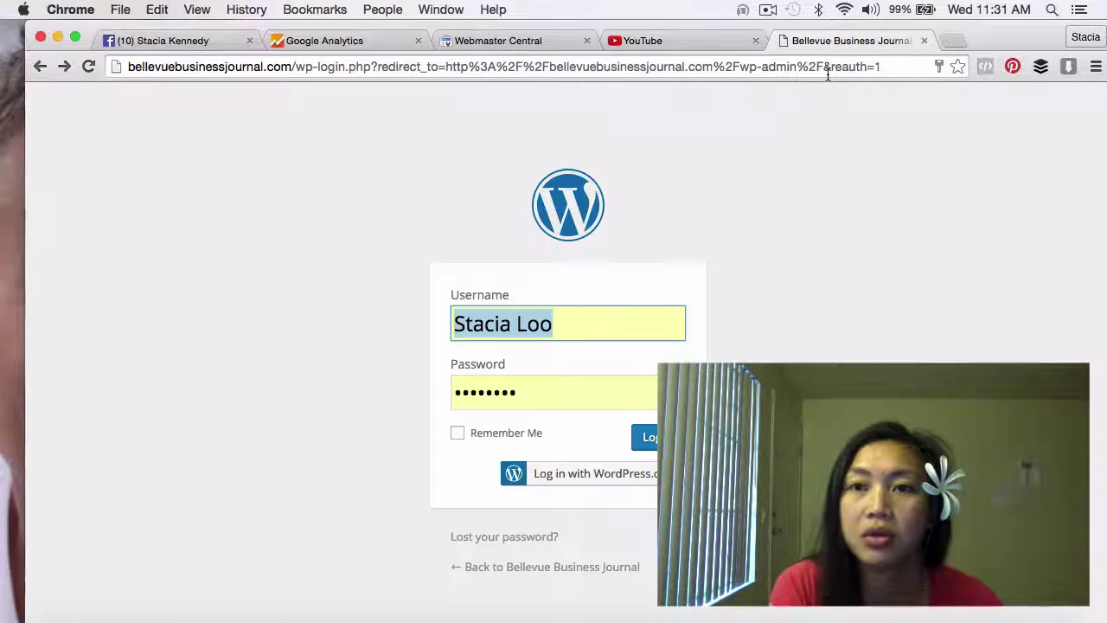
pyautogui.click(828, 75)
pyautogui.write('static')
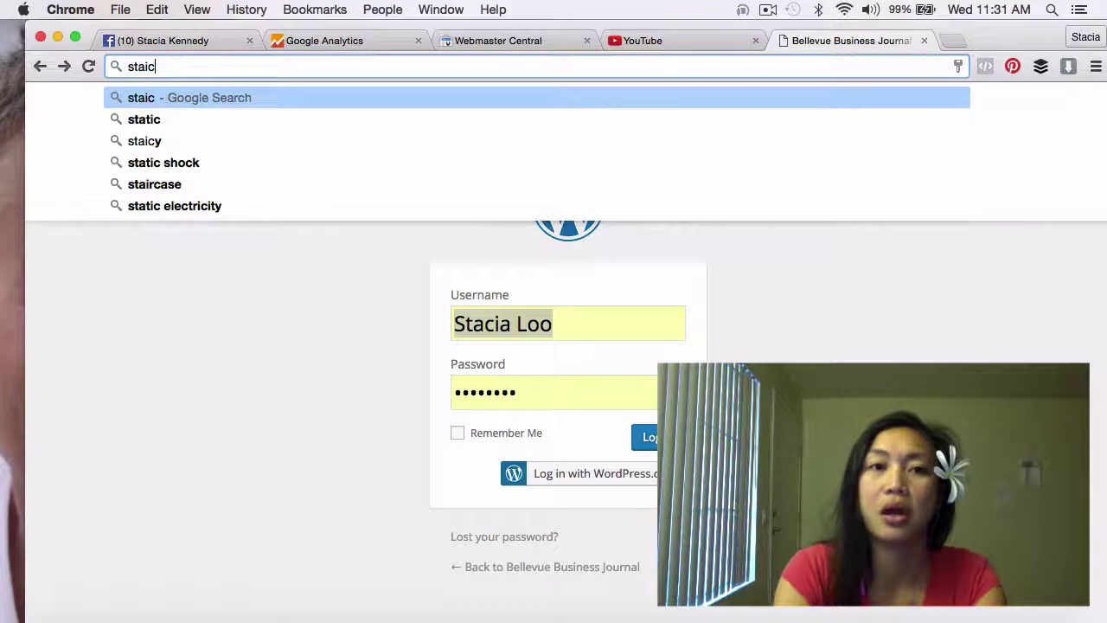
pyautogui.press('BackSpace')
pyautogui.write('akennedy.com/wp-admi')
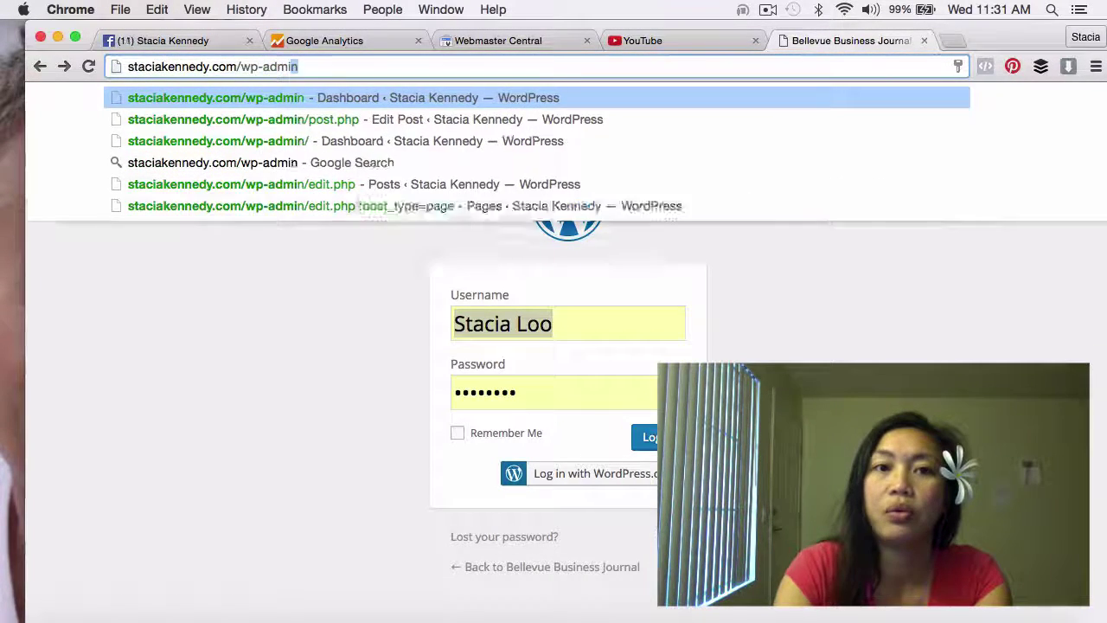
pyautogui.press('Return')
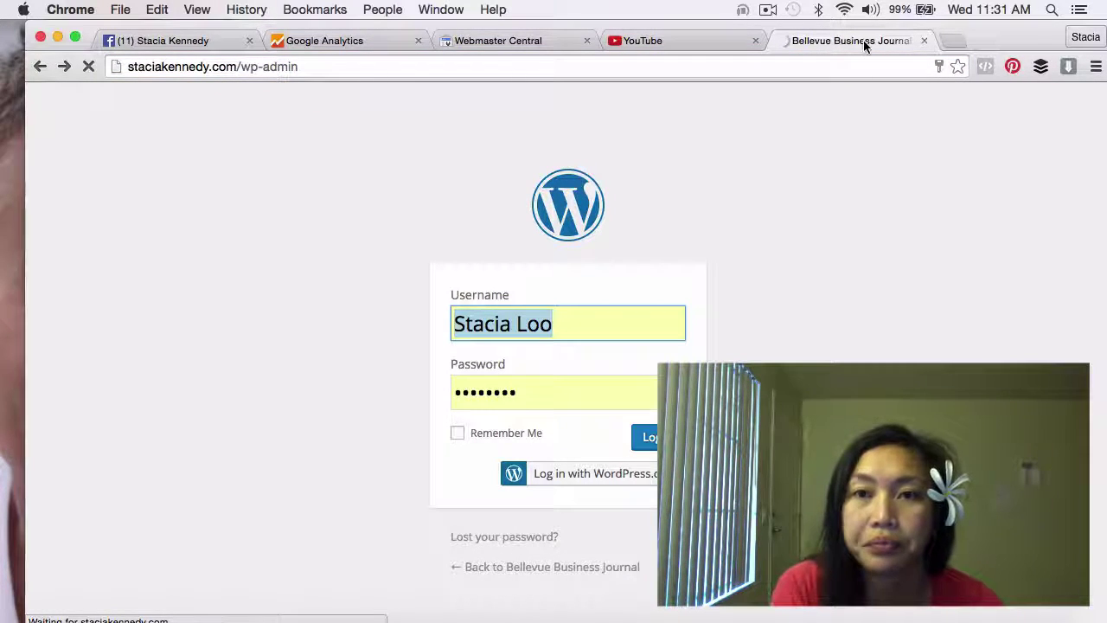
pyautogui.click(708, 34)
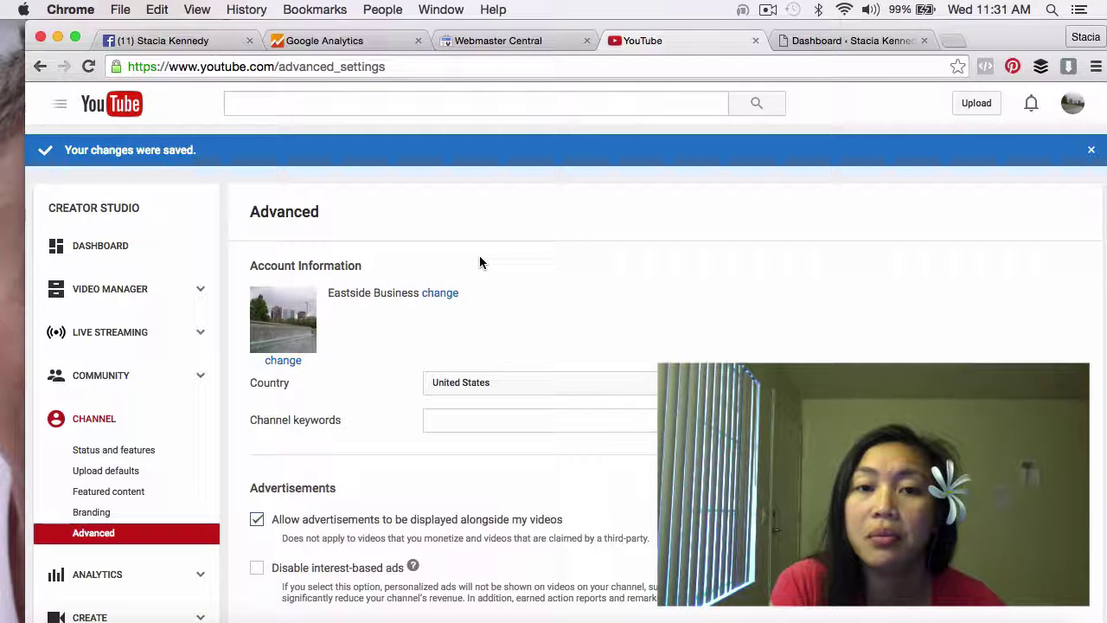
# Step: Open the Pretty Link list of the site's 18 shortened links from the dashboard sidebar
pyautogui.click(804, 44)
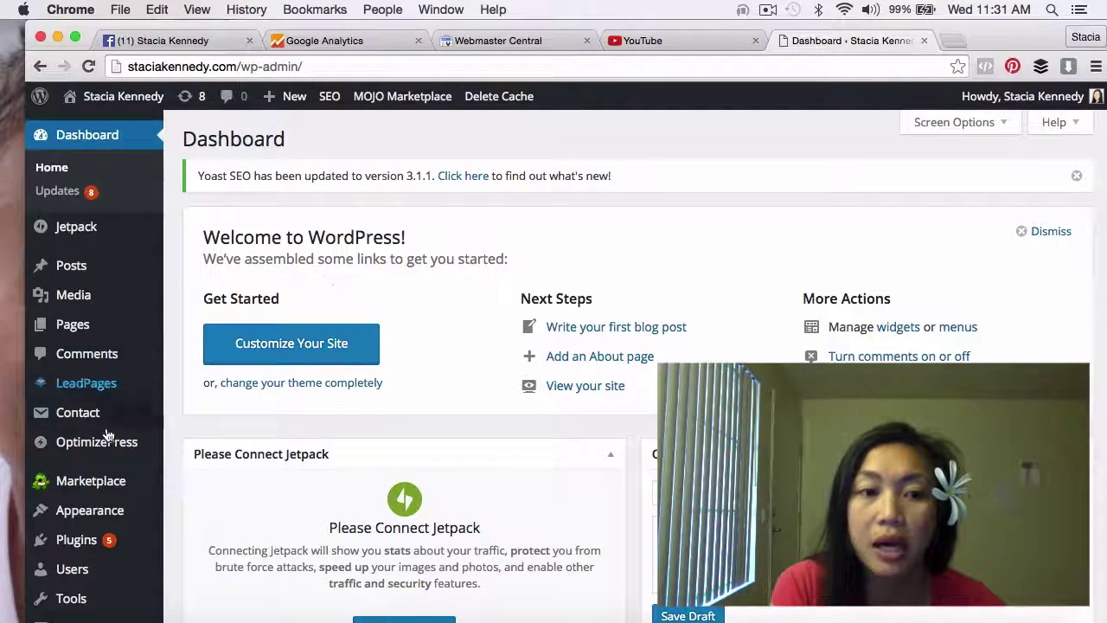
pyautogui.scroll(-8, 175, 422)
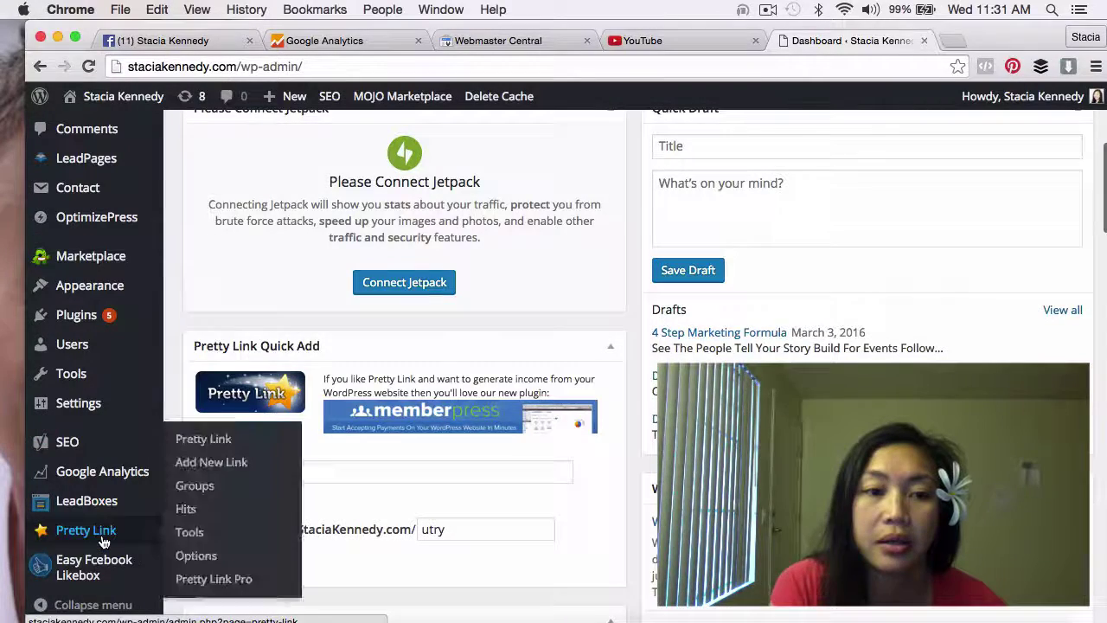
pyautogui.click(101, 535)
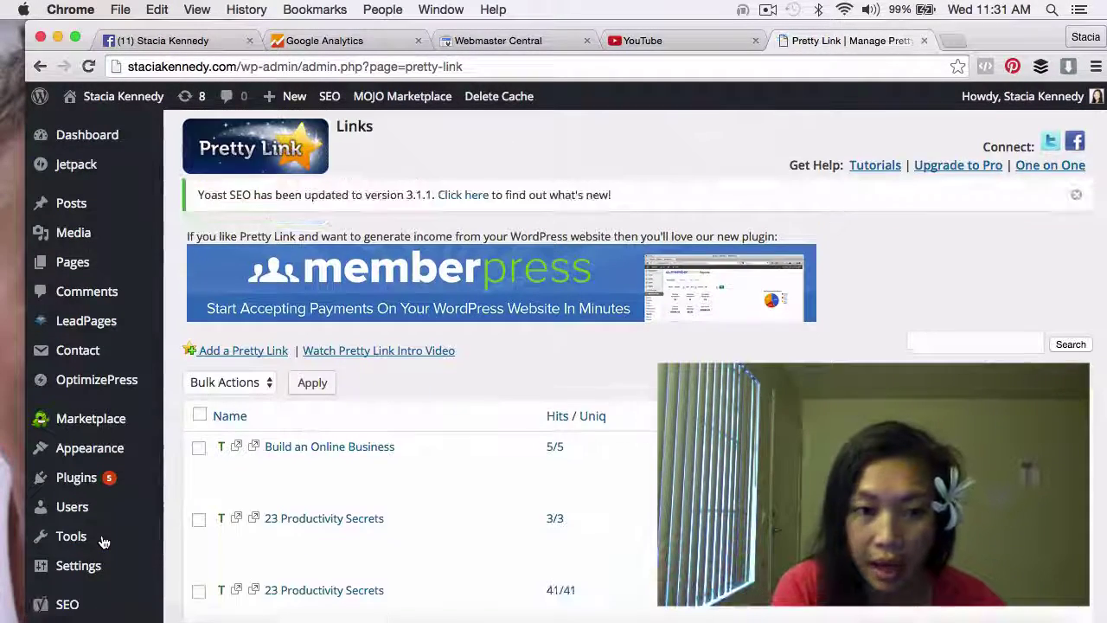
pyautogui.moveTo(156, 474)
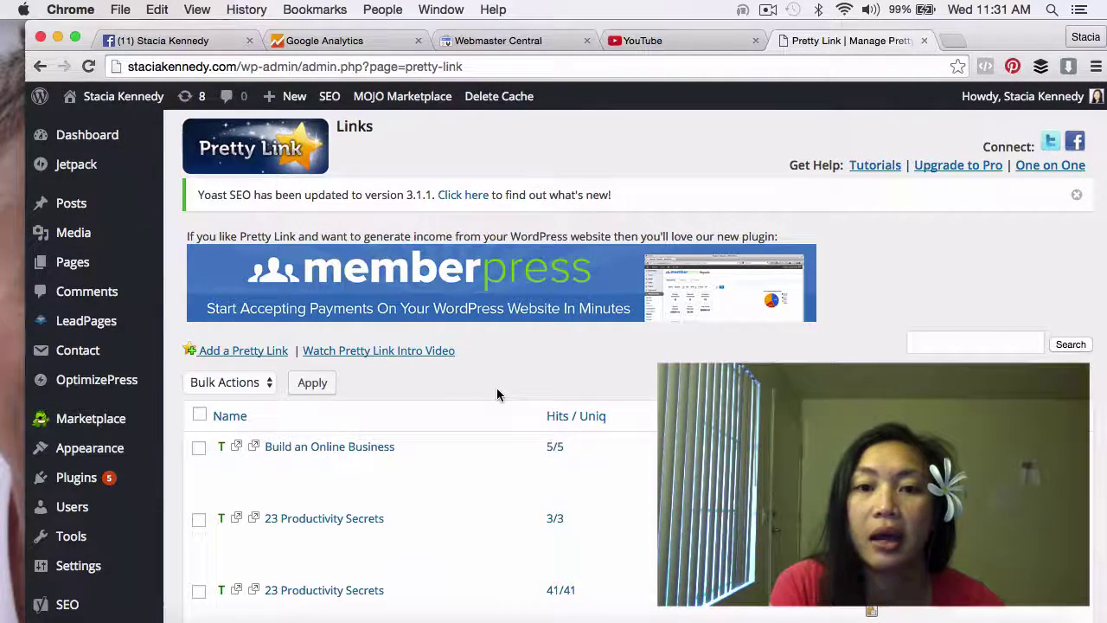
pyautogui.scroll(-2, 497, 395)
pyautogui.scroll(2, 496, 394)
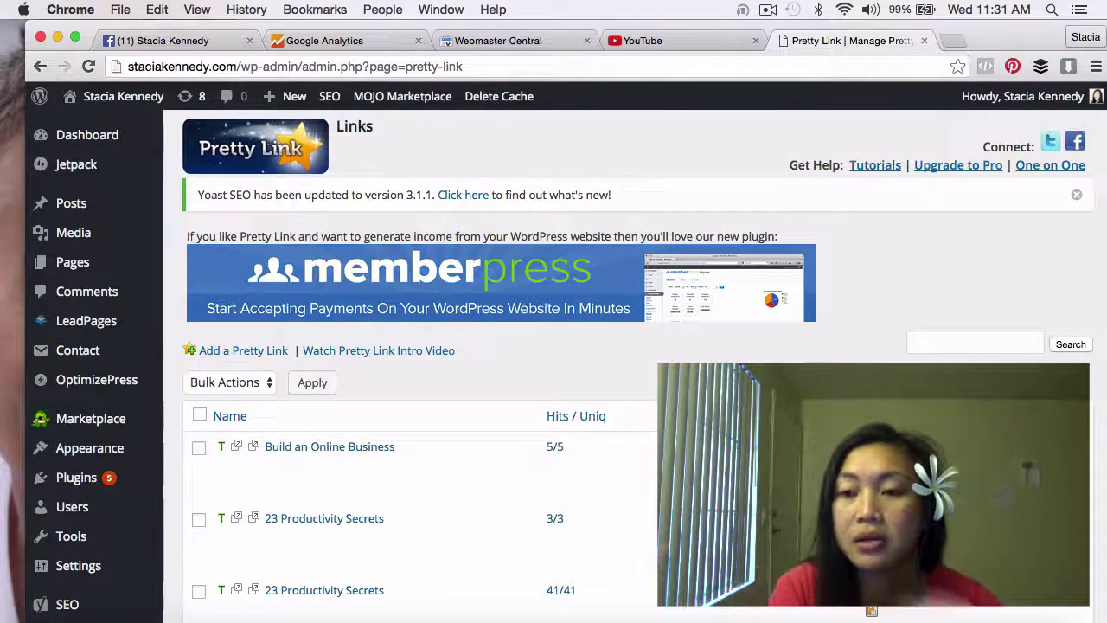
pyautogui.click(260, 352)
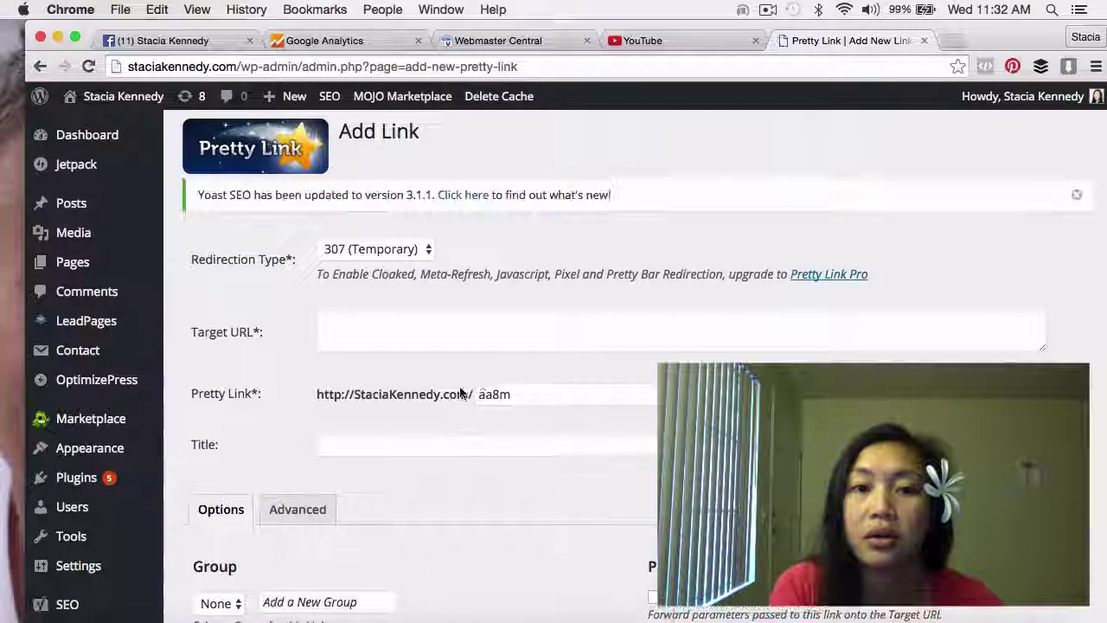
pyautogui.click(411, 326)
pyautogui.press('super+v')
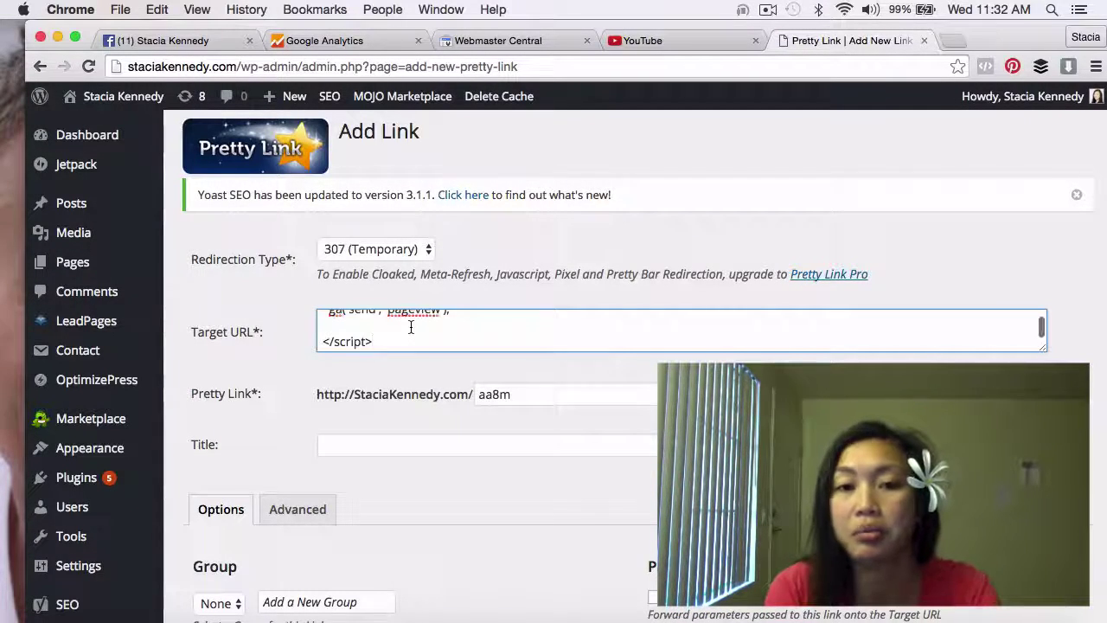
pyautogui.press('super+a')
pyautogui.press('BackSpace')
pyautogui.write('h')
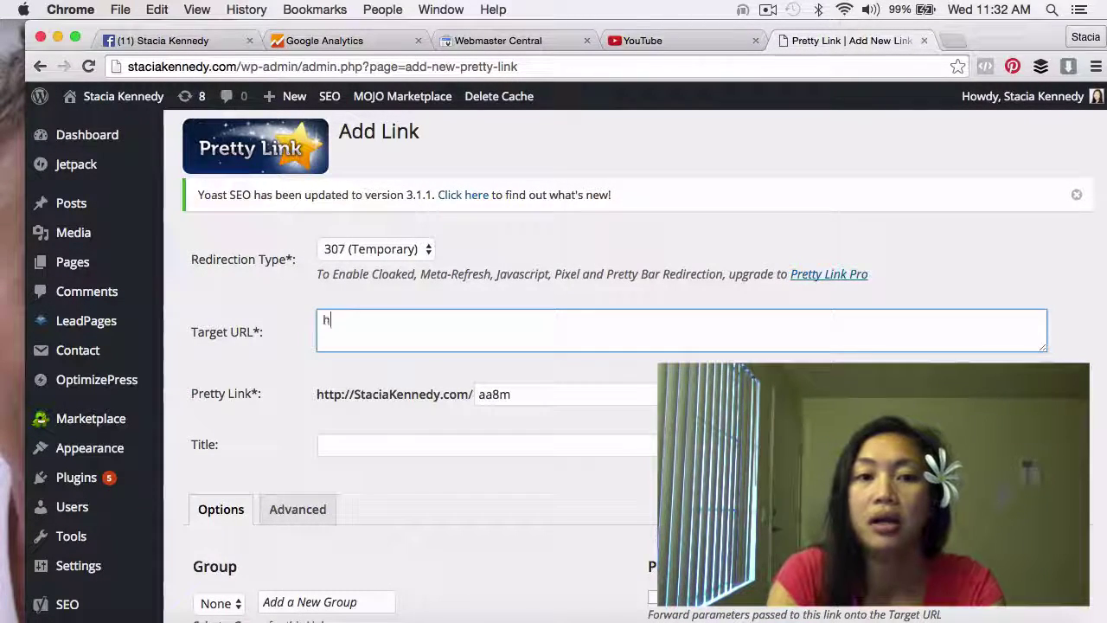
pyautogui.write('ttp://')
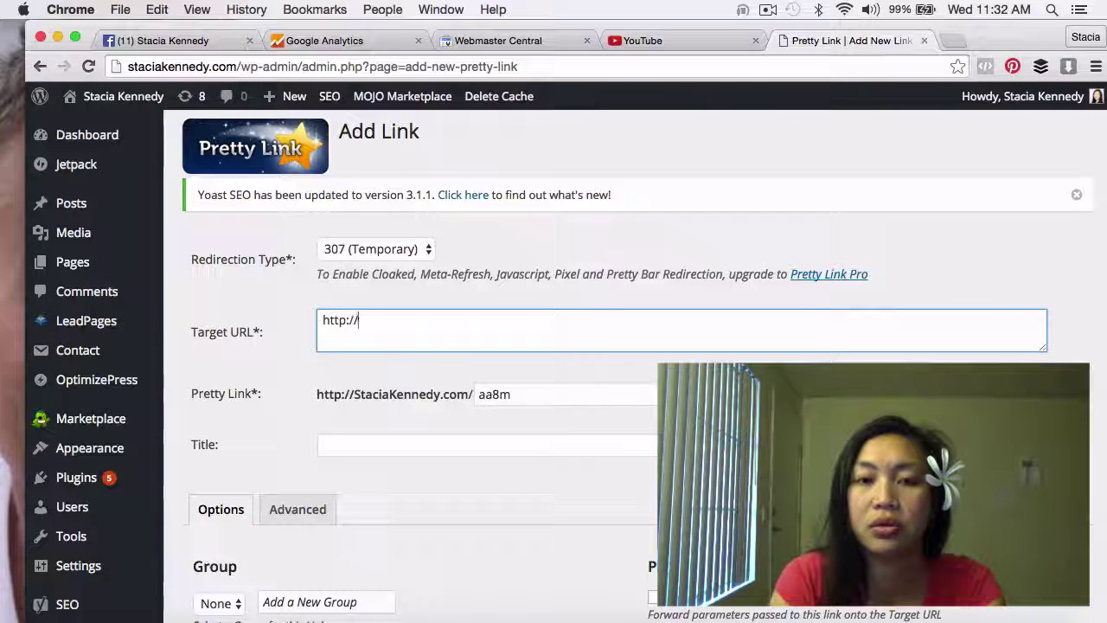
pyautogui.write('www.belle')
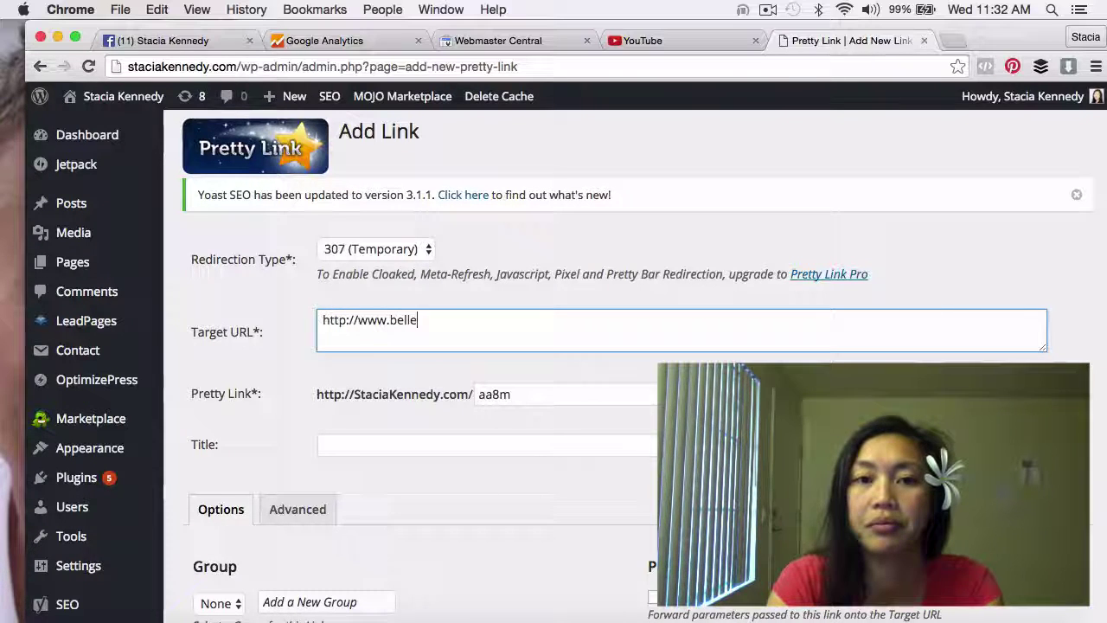
pyautogui.write('vuebusi')
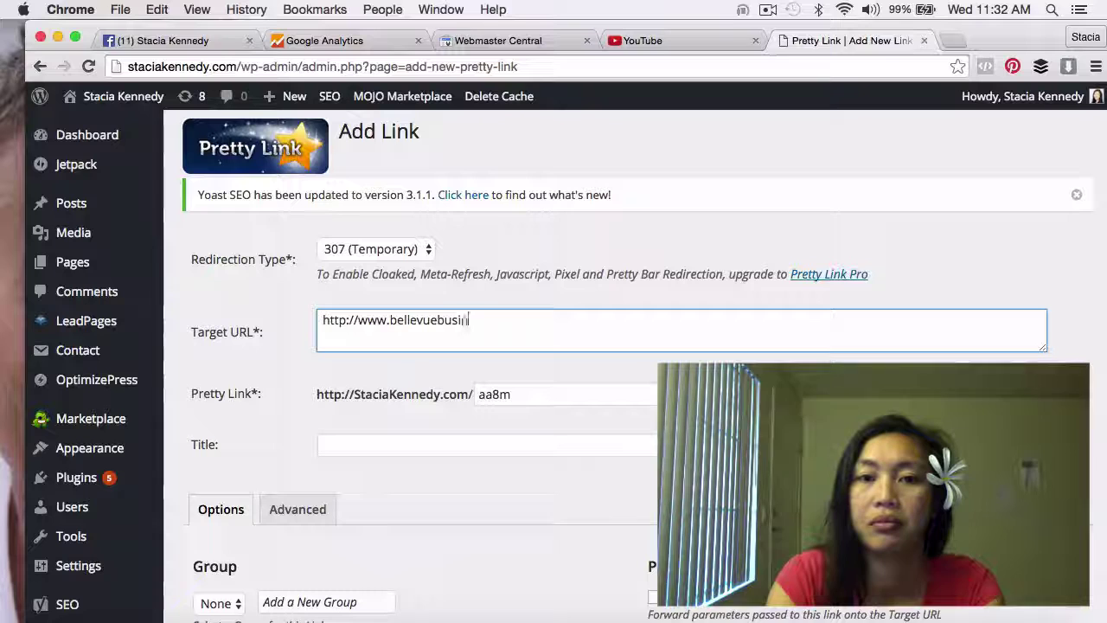
pyautogui.write('nessjournal.com')
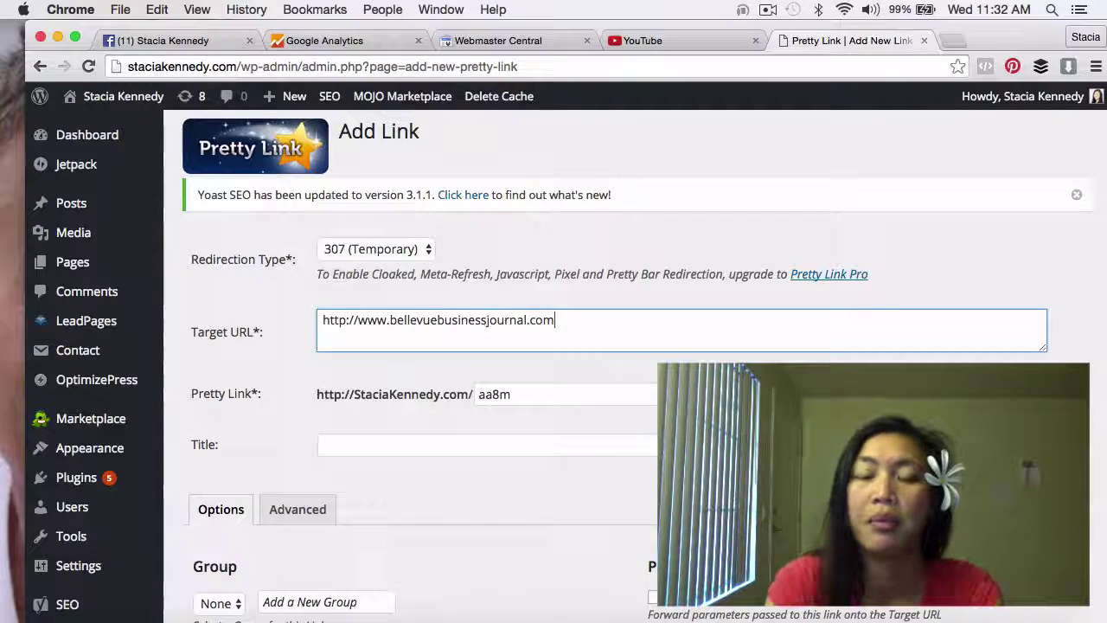
# Step: Set the link slug to bbj and the title to Bellevue Business Journal
pyautogui.click(546, 386)
pyautogui.press('BackSpace')
pyautogui.press('BackSpace')
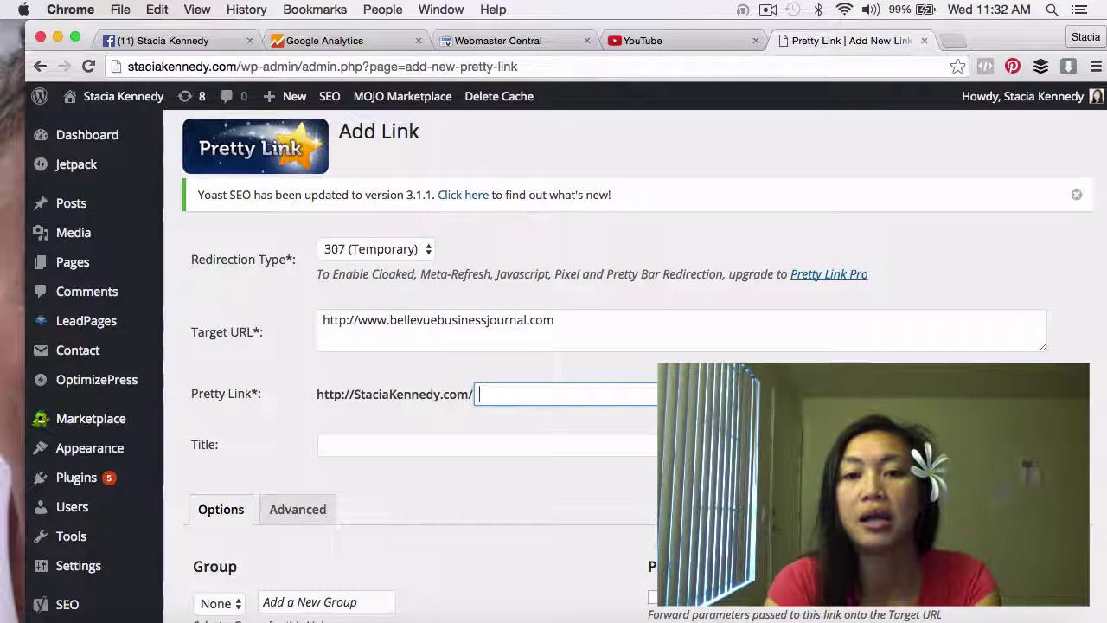
pyautogui.write('bellevue')
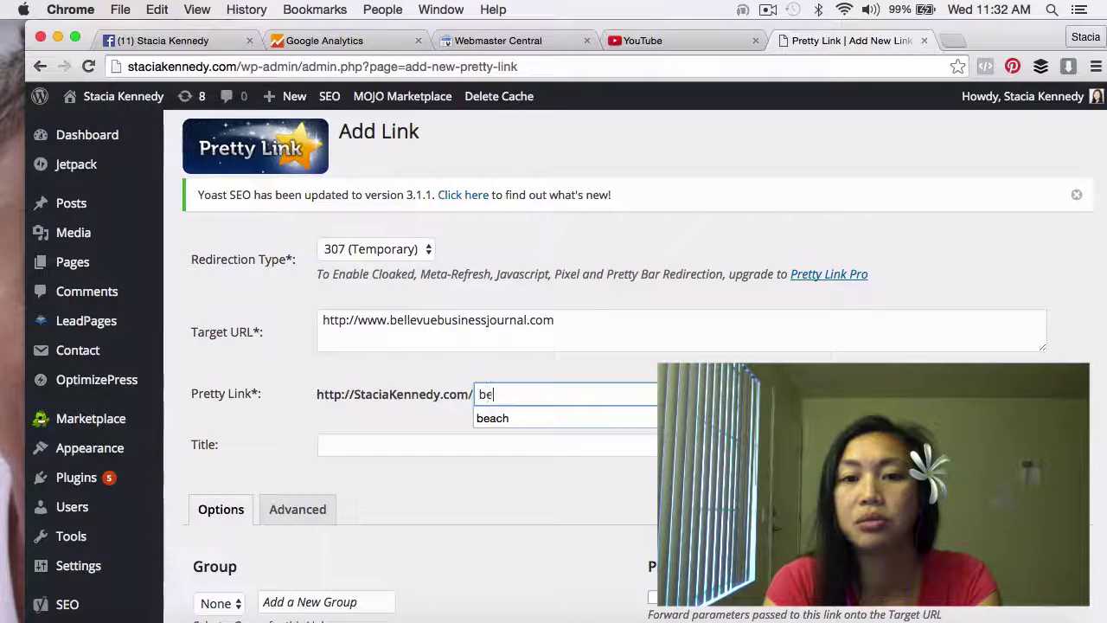
pyautogui.click(484, 444)
pyautogui.write('Bellevue')
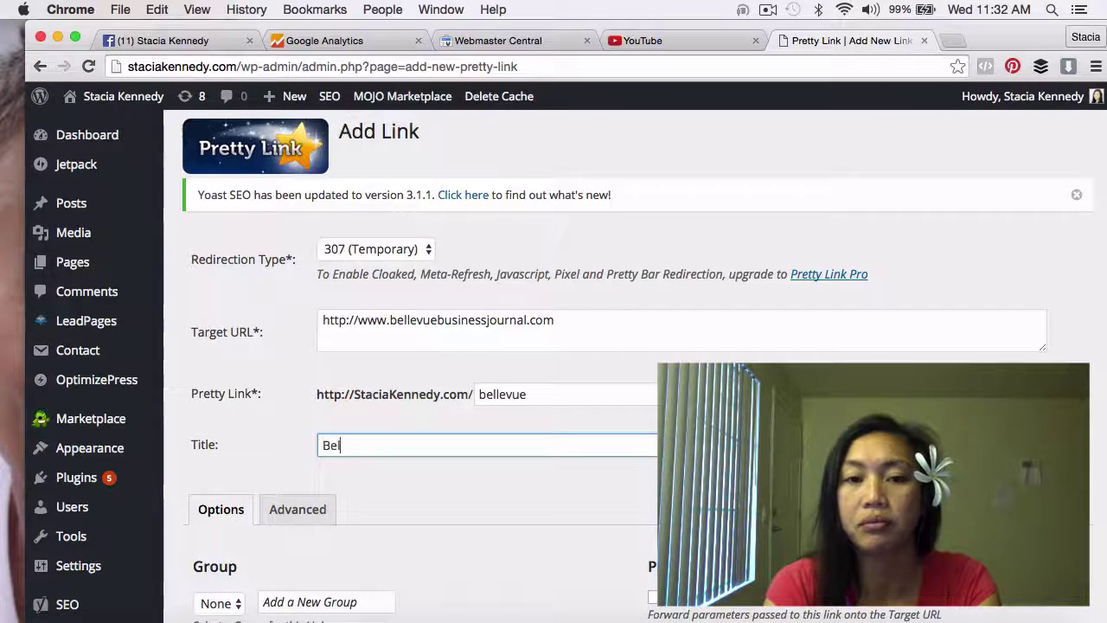
pyautogui.click(638, 396)
pyautogui.press('BackSpace')
pyautogui.press('BackSpace')
pyautogui.press('BackSpace')
pyautogui.press('BackSpace')
pyautogui.press('BackSpace')
pyautogui.press('BackSpace')
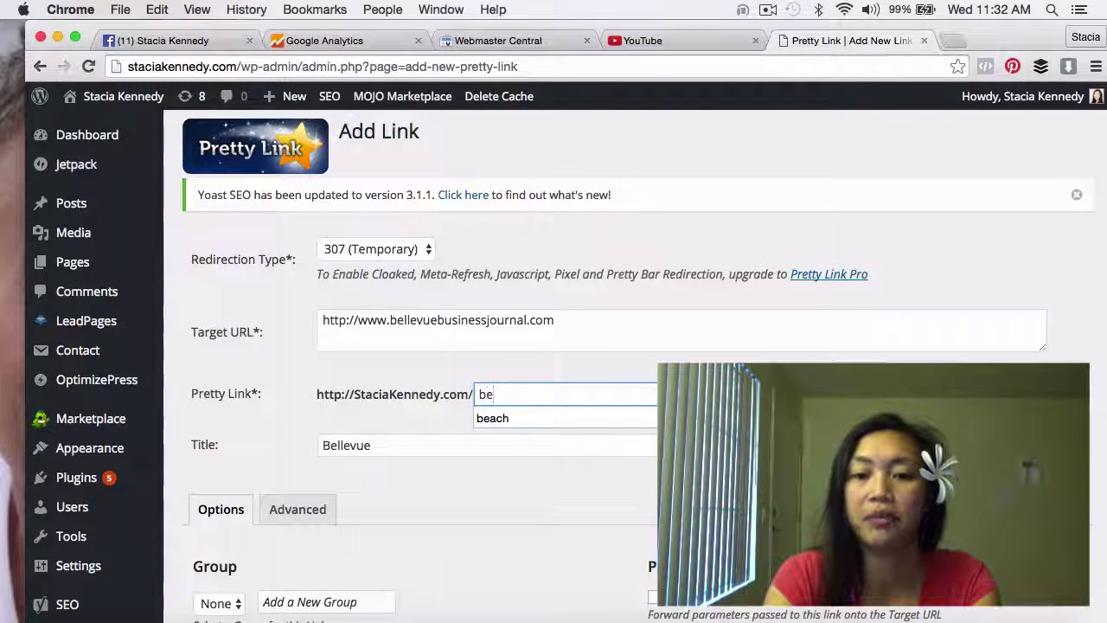
pyautogui.press('BackSpace')
pyautogui.write('bj')
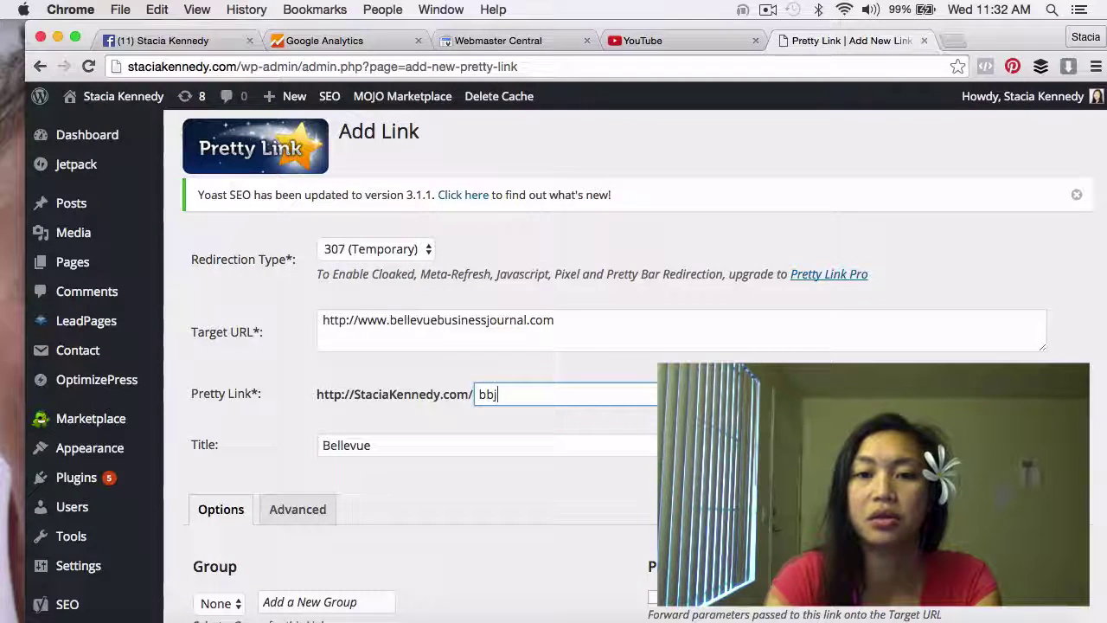
pyautogui.click(573, 439)
pyautogui.write('Busines')
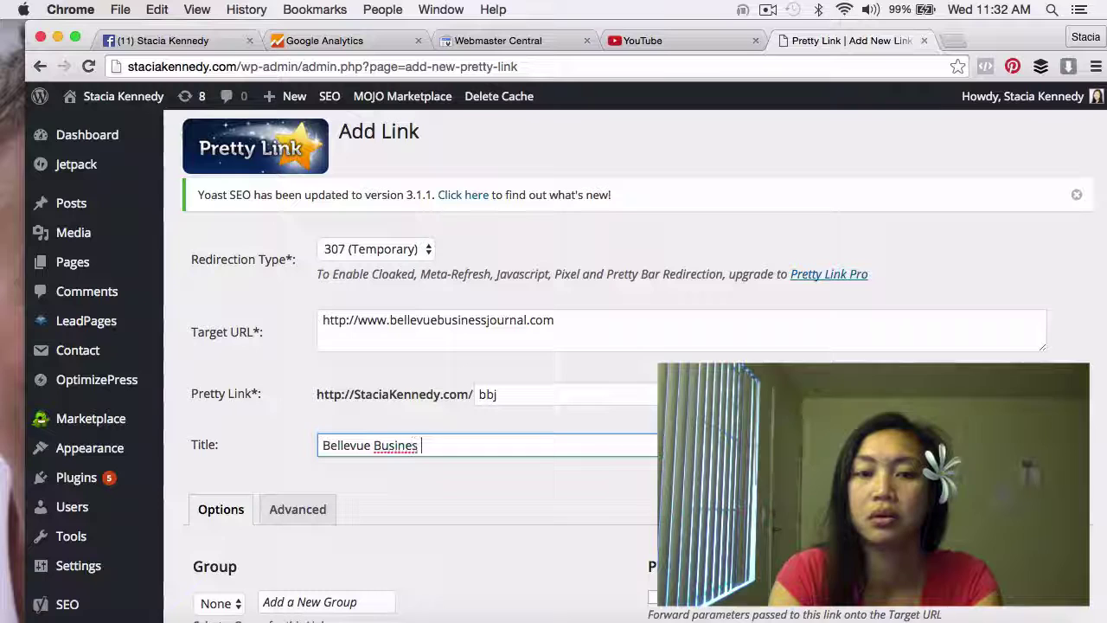
pyautogui.write('s Journ')
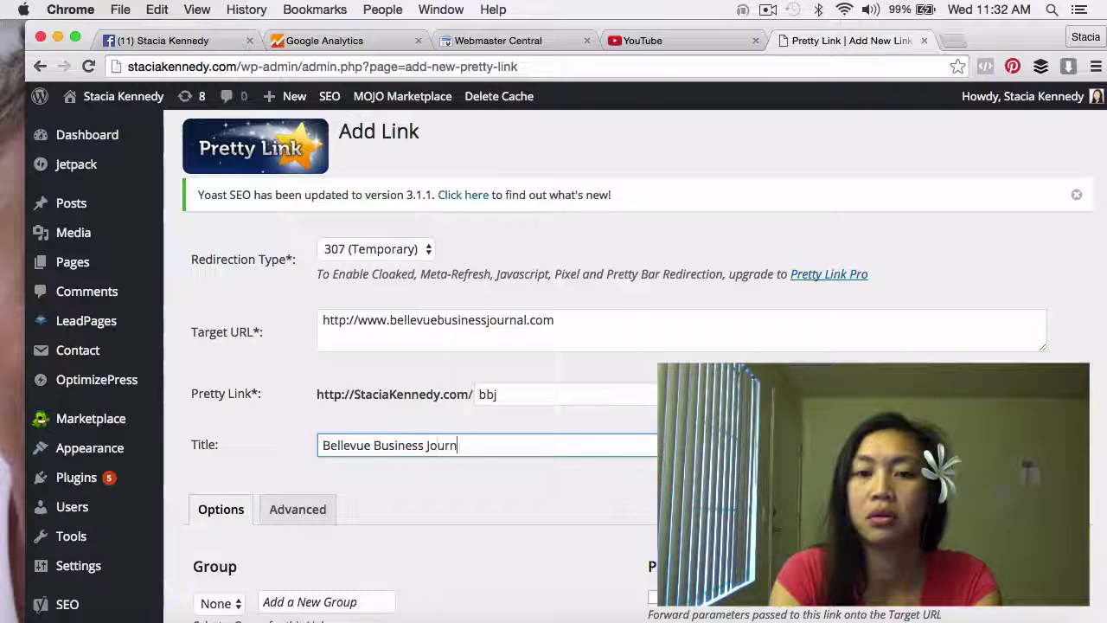
pyautogui.write('al')
pyautogui.click(593, 491)
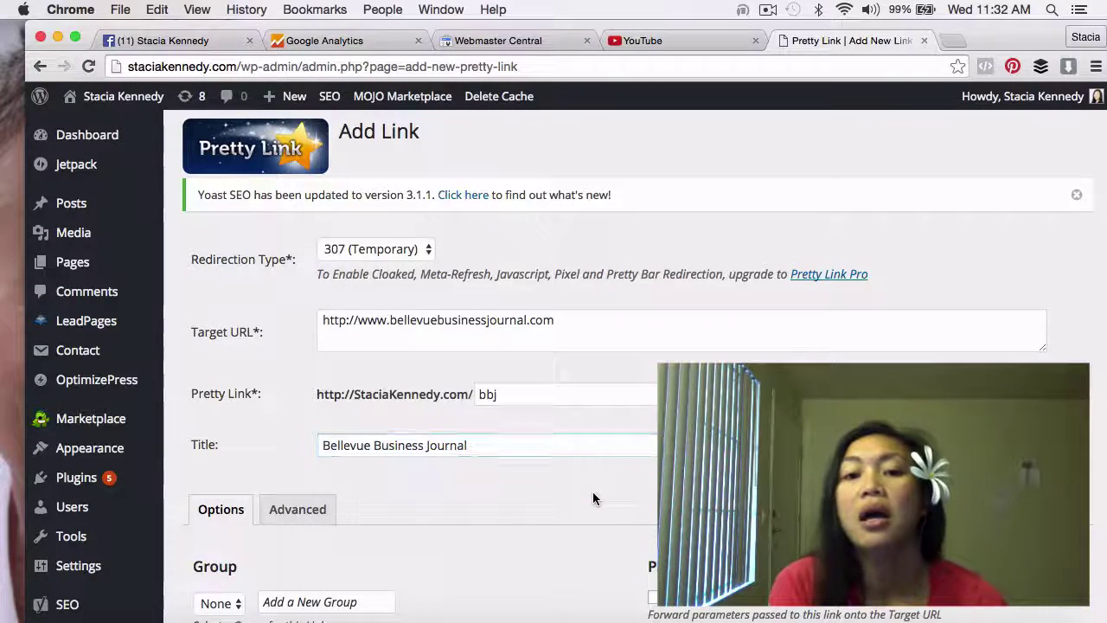
# Step: Create the Bellevue Business Journal pretty link, bringing the list to 19 links, and return to YouTube
pyautogui.scroll(-6, 593, 492)
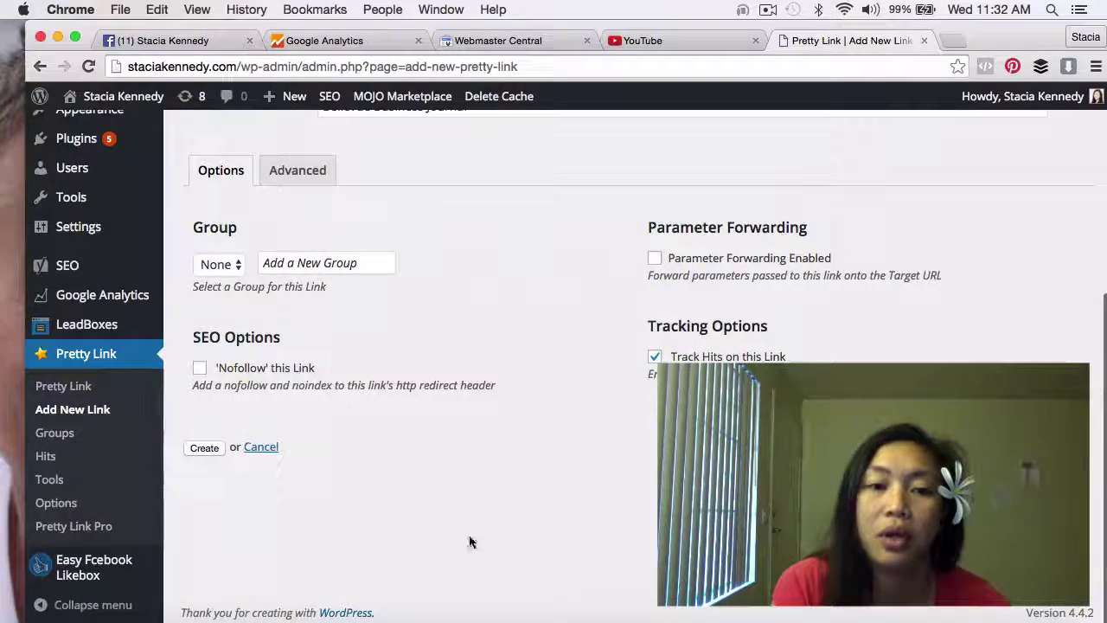
pyautogui.click(205, 447)
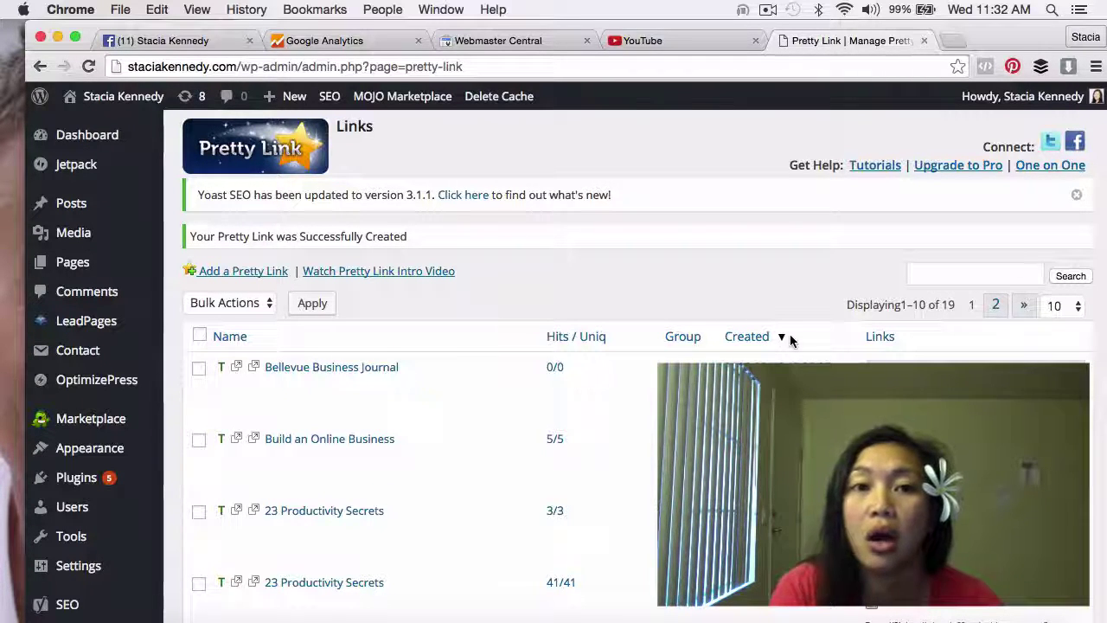
pyautogui.click(649, 40)
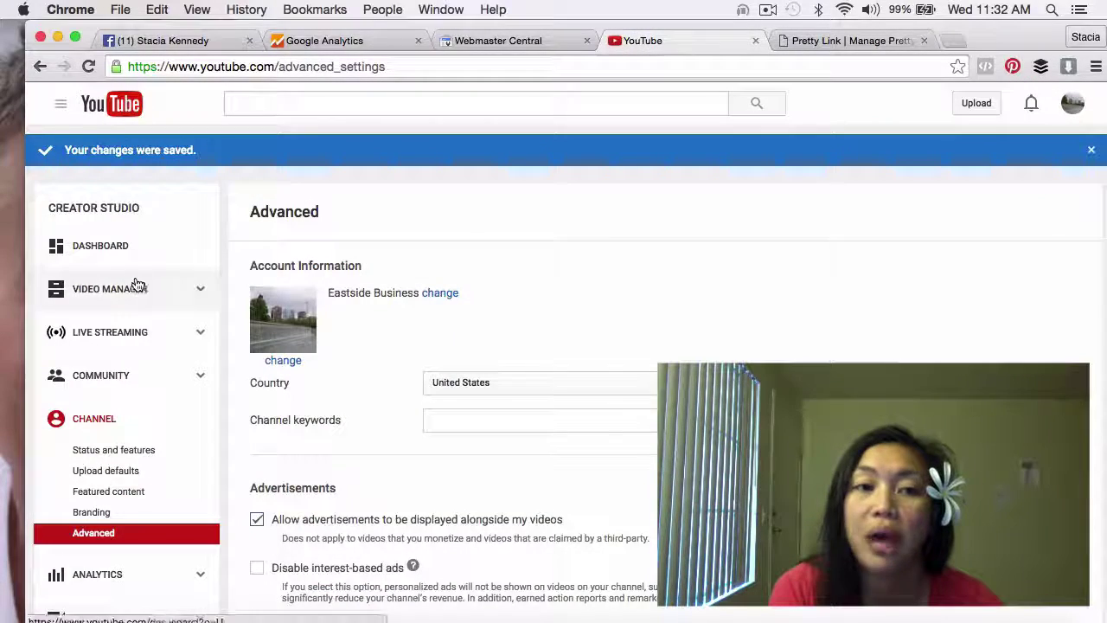
# Step: Go from the Creator Studio dashboard to the Eastside Business public channel page
pyautogui.click(154, 250)
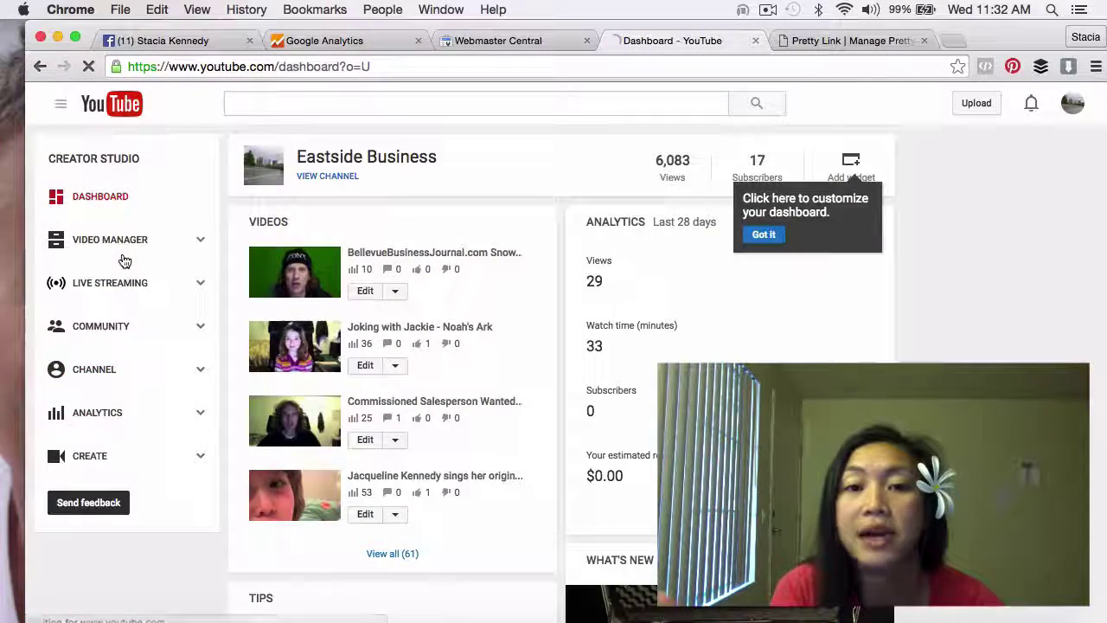
pyautogui.click(126, 201)
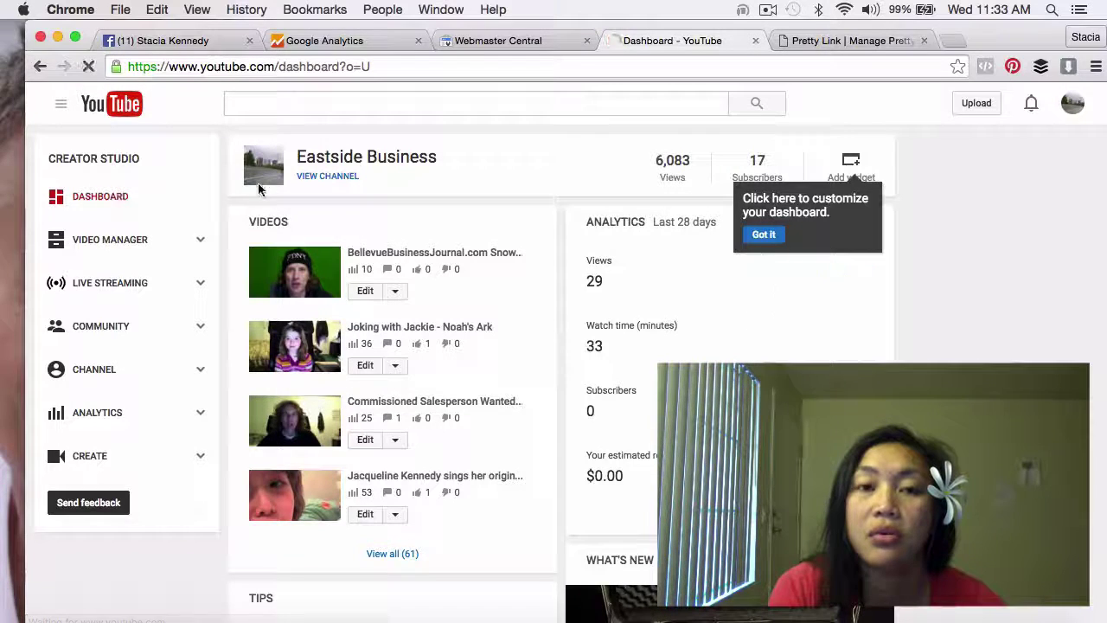
pyautogui.click(310, 177)
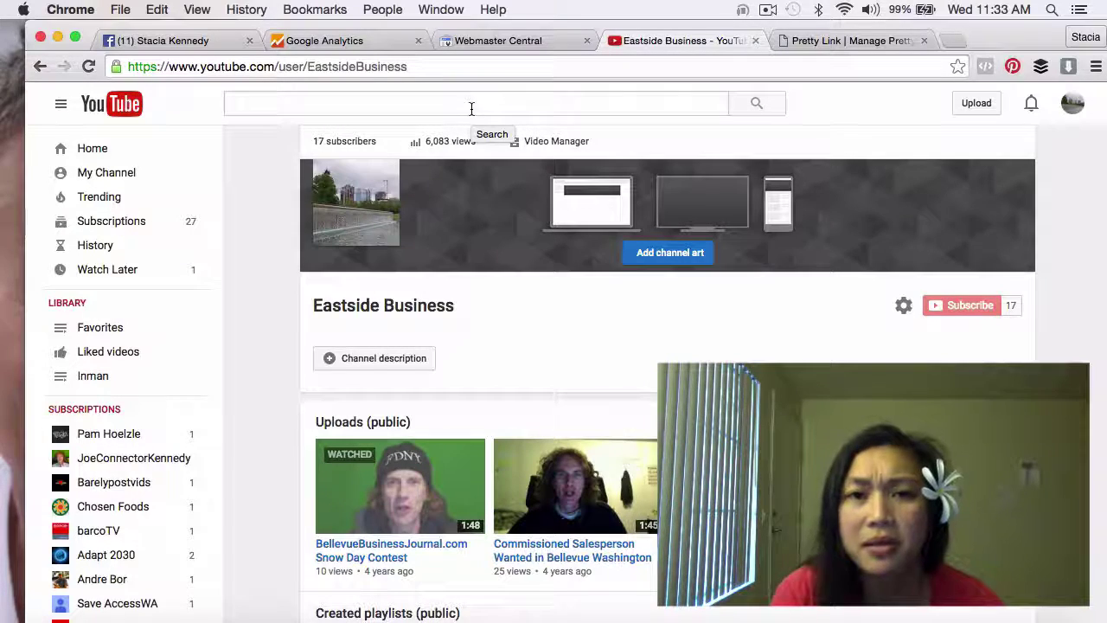
# Step: Open Video Manager and reload it to list the channel's 61 videos
pyautogui.click(587, 142)
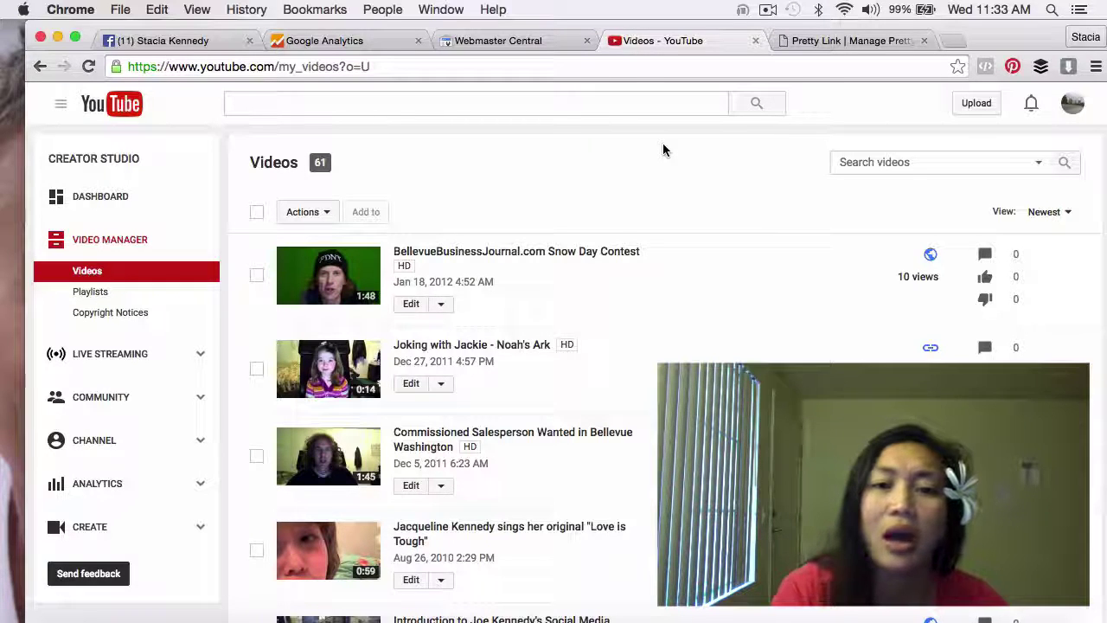
pyautogui.press('super+r')
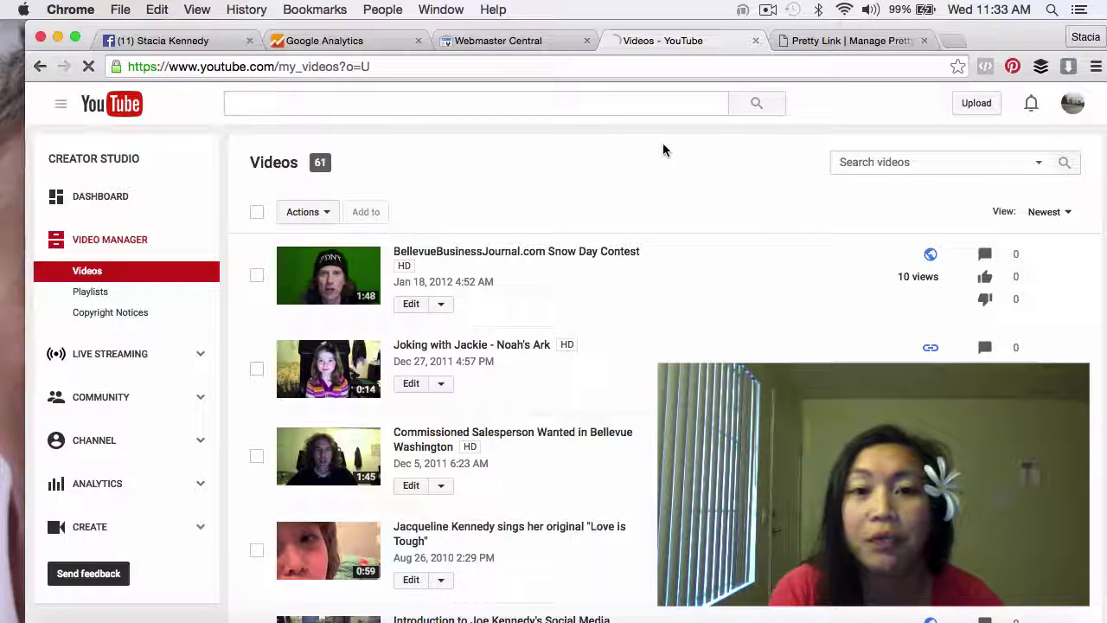